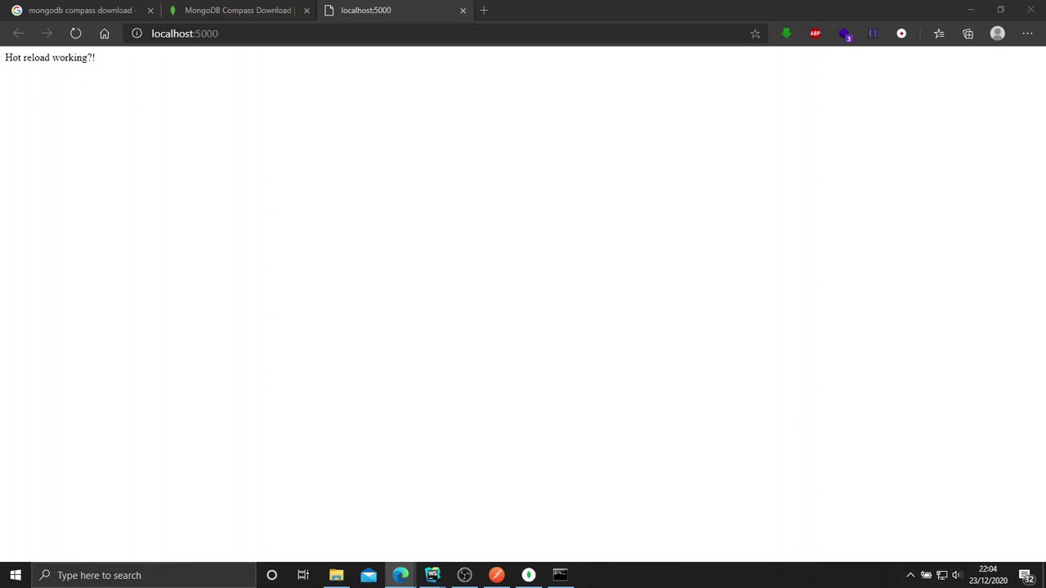
# Move the Atlas window into the main Edge browser's tab strip.
pyautogui.moveTo(0, 110); pyautogui.dragTo(547, 114)
pyautogui.moveTo(380, 110); pyautogui.dragTo(543, 16)
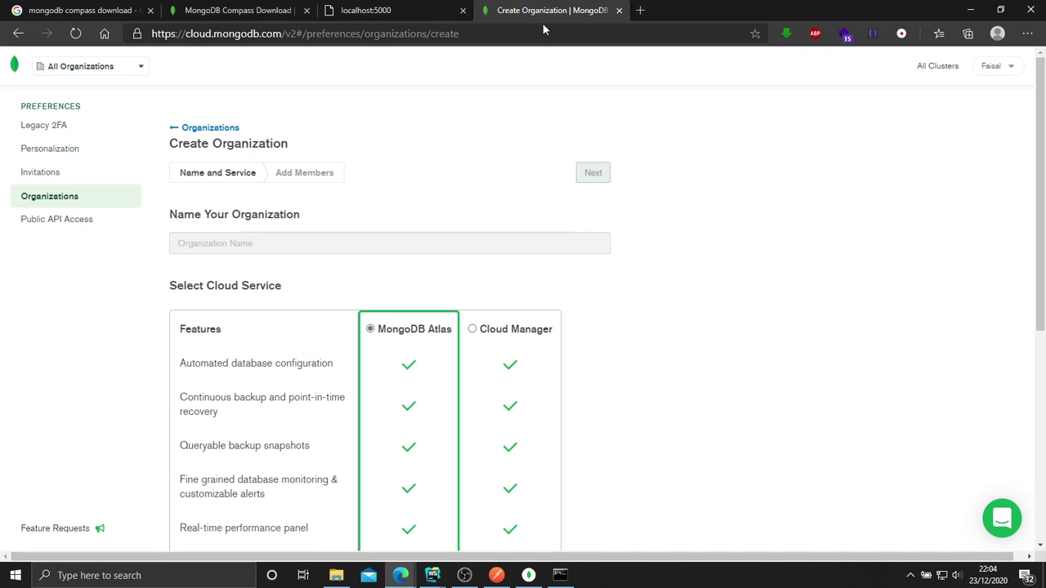
pyautogui.scroll(-2, 462, 209)
pyautogui.scroll(-1, 455, 215)
pyautogui.scroll(2, 210, 177)
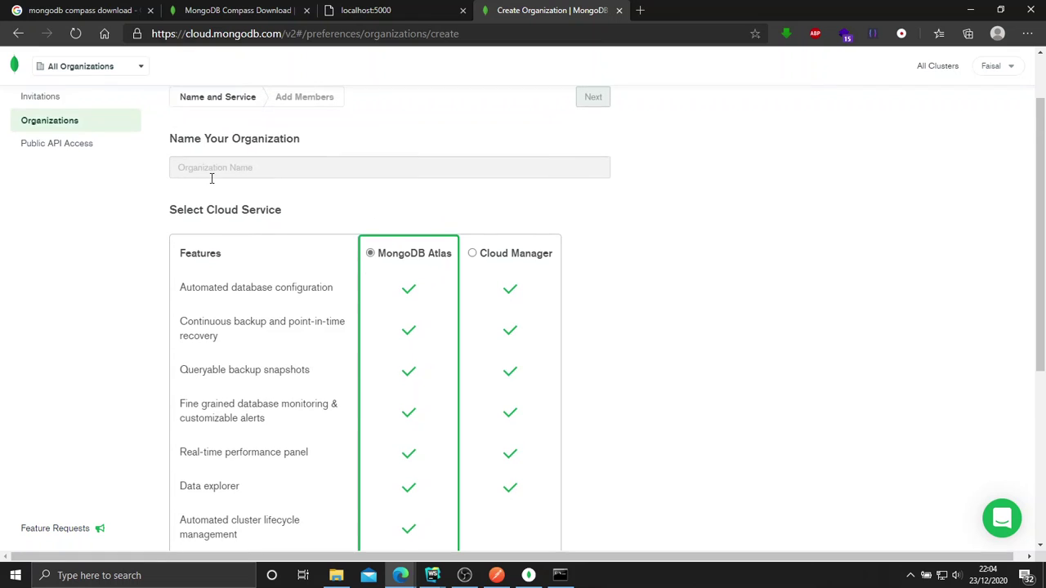
# Enter todo-app as the organization name and create the organization.
pyautogui.click(237, 239)
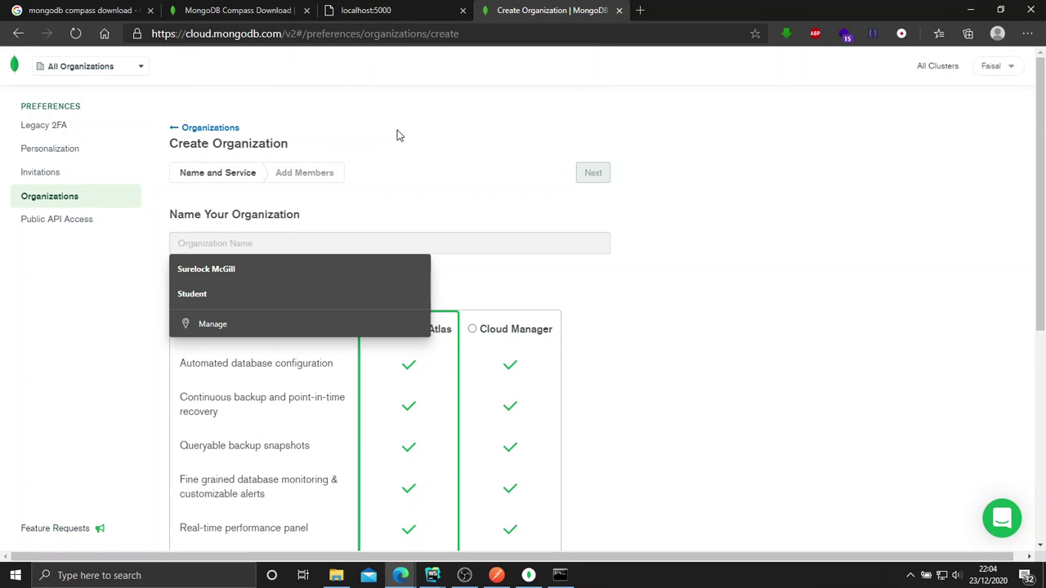
pyautogui.press('Escape')
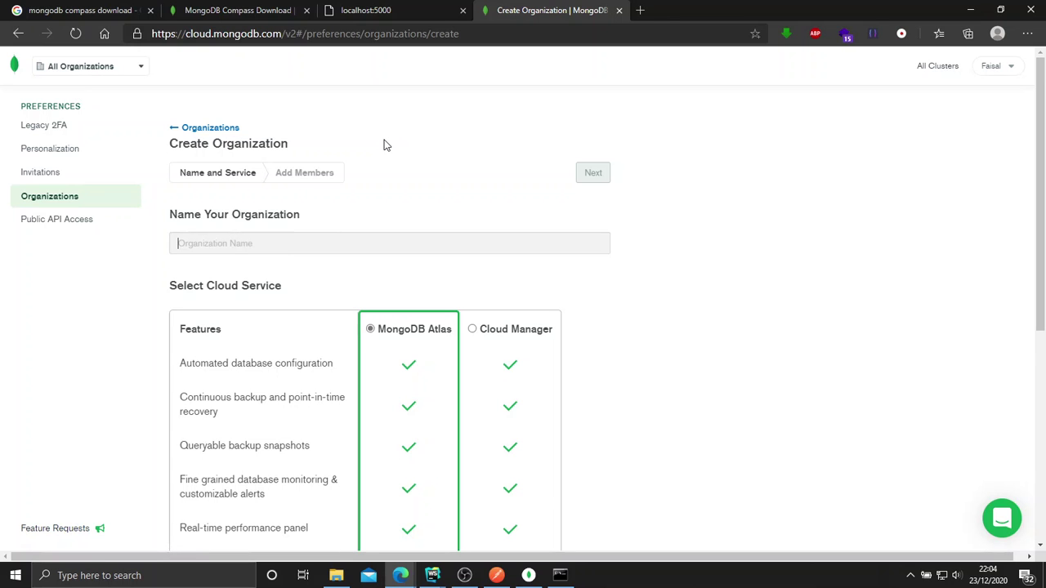
pyautogui.write('todo-app')
pyautogui.scroll(-5, 387, 151)
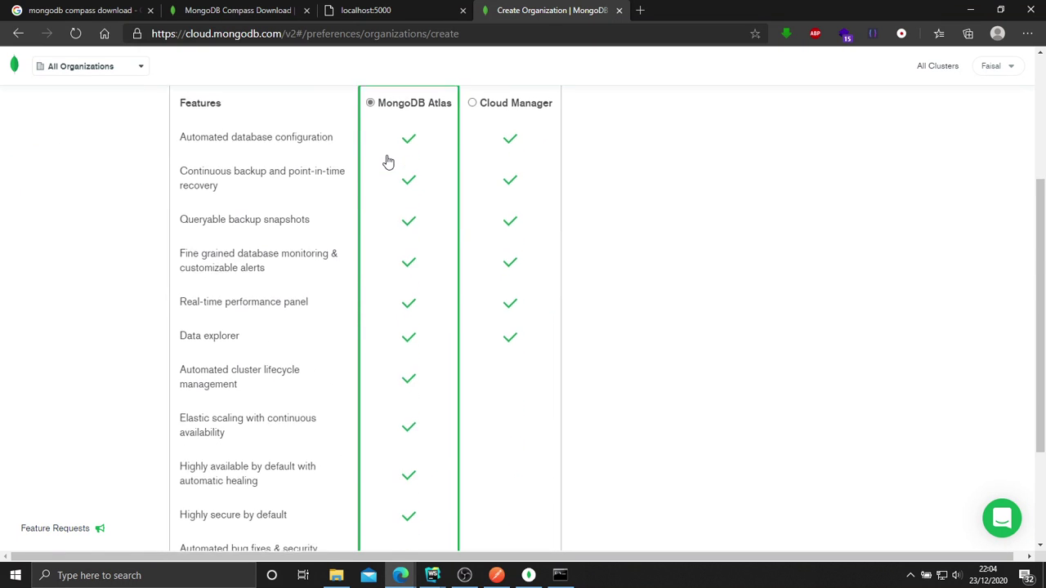
pyautogui.scroll(6, 389, 162)
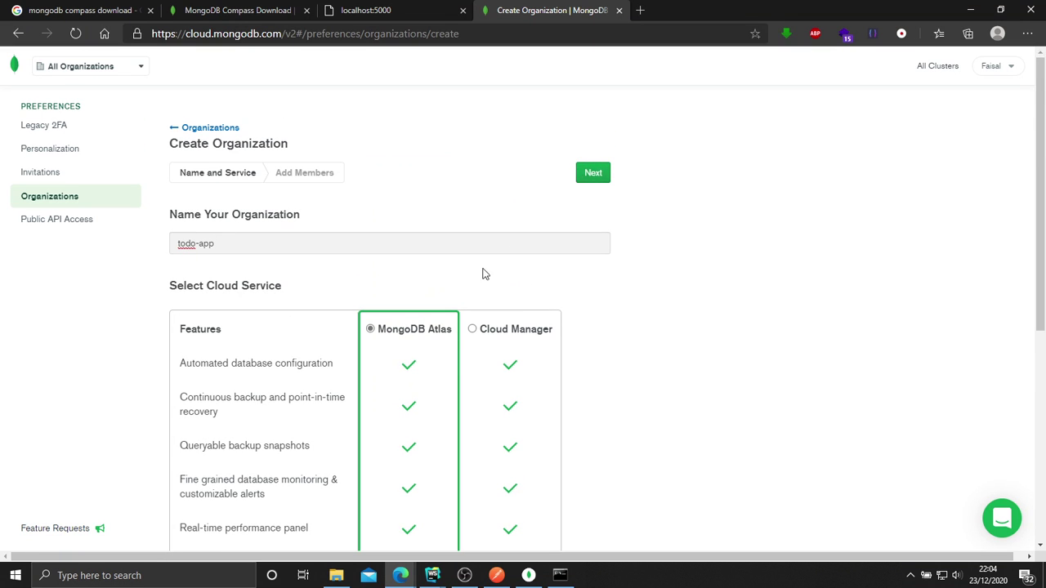
pyautogui.scroll(-3, 409, 350)
pyautogui.scroll(-2, 418, 318)
pyautogui.click(593, 510)
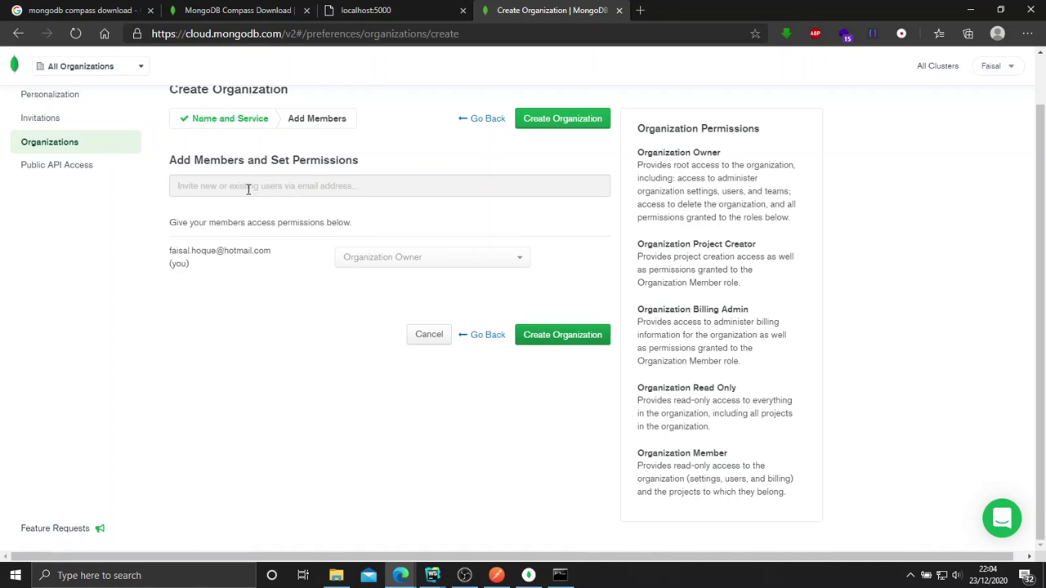
pyautogui.click(576, 338)
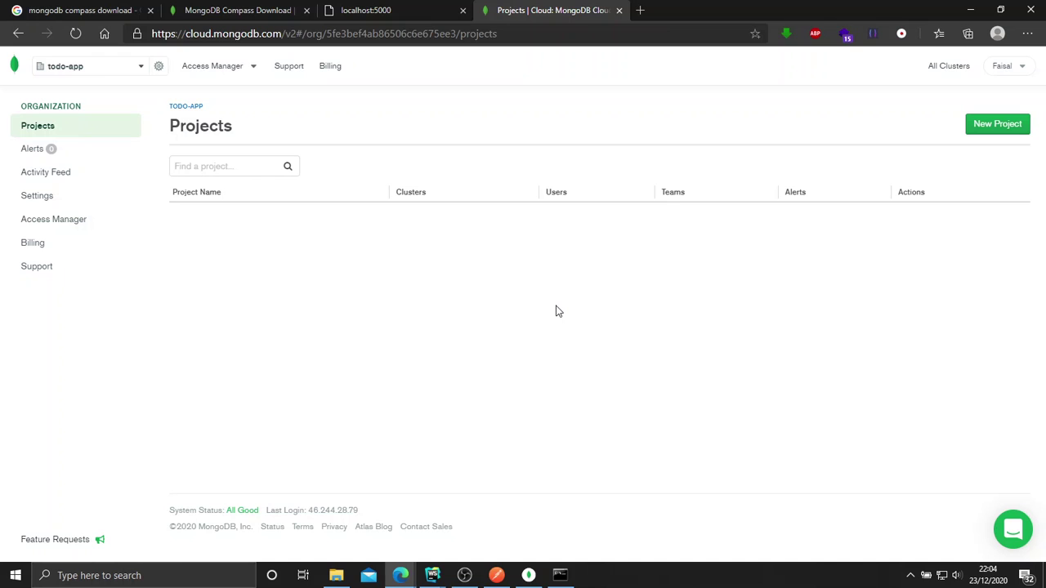
# Add a new project named todo-server and create it, skipping past the members step.
pyautogui.click(987, 123)
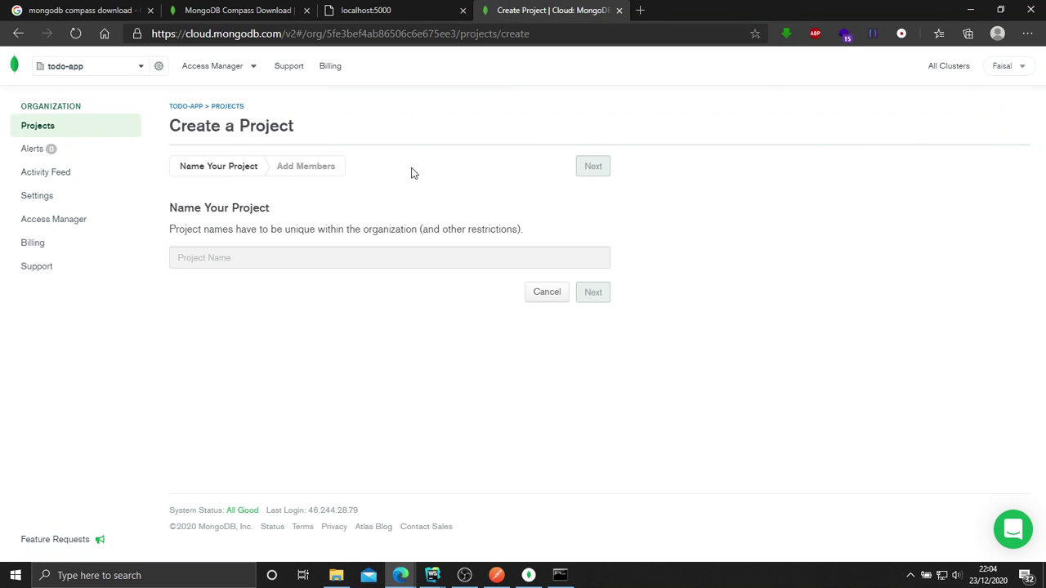
pyautogui.click(217, 254)
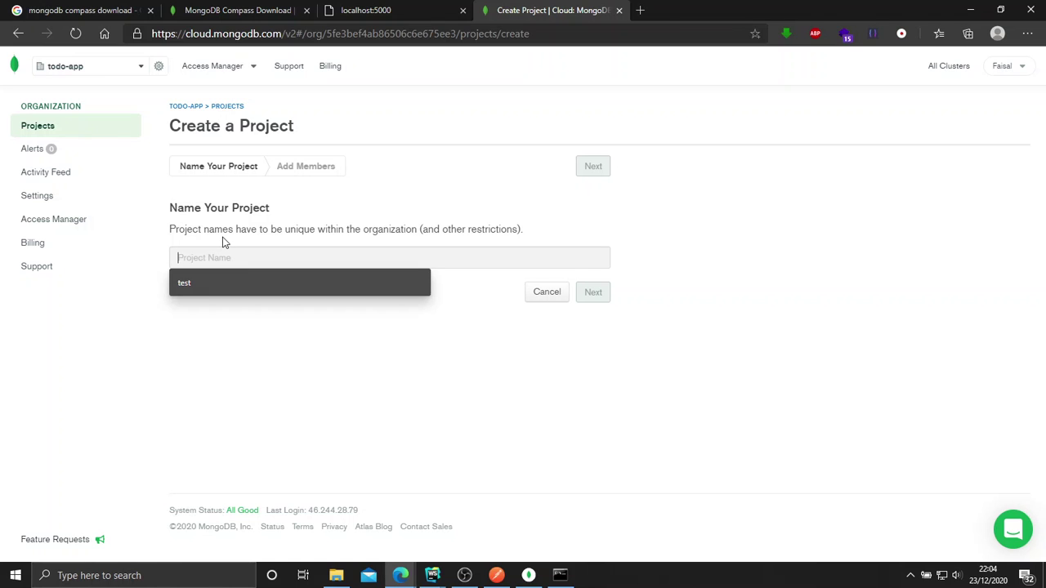
pyautogui.write('todo-server')
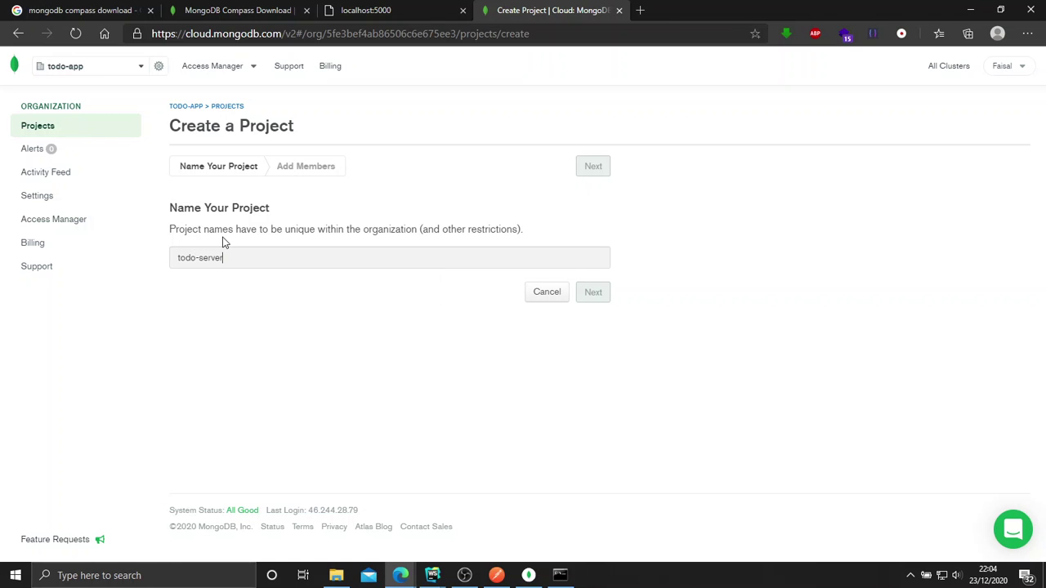
pyautogui.click(592, 292)
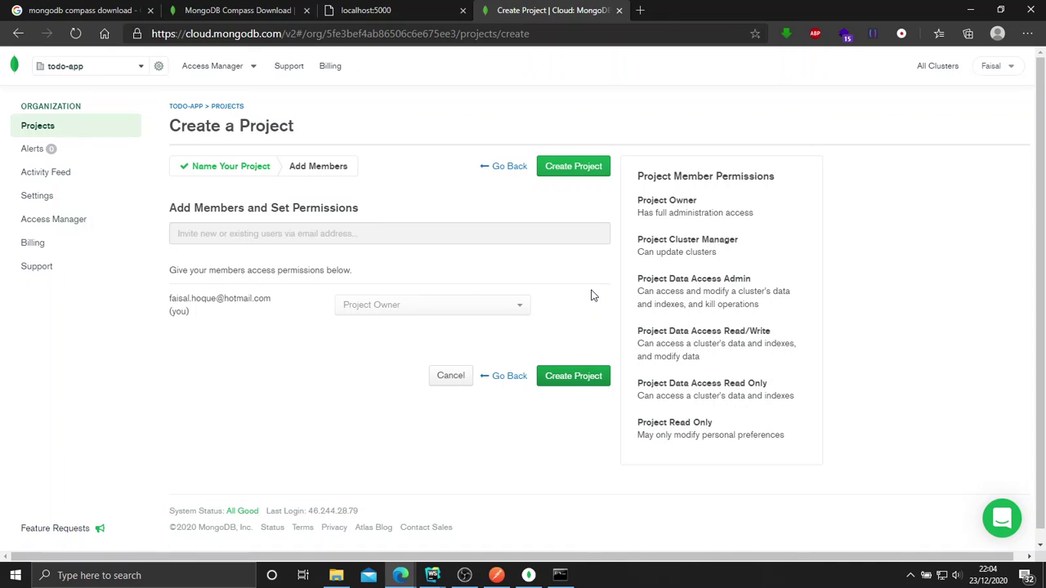
pyautogui.click(579, 381)
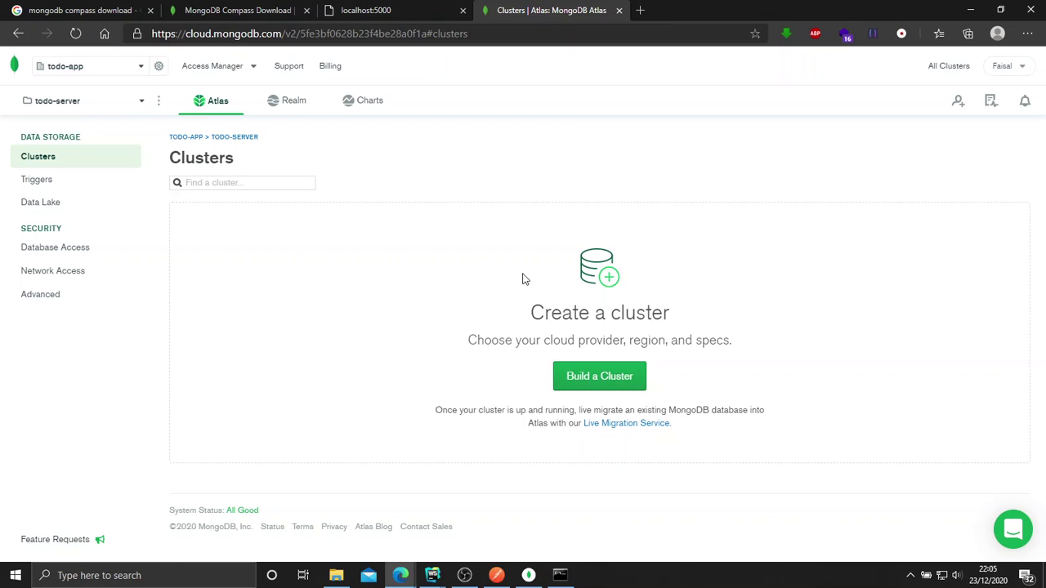
# Build a free shared M0 Sandbox cluster hosted on AWS Ireland (eu-west-1).
pyautogui.click(592, 389)
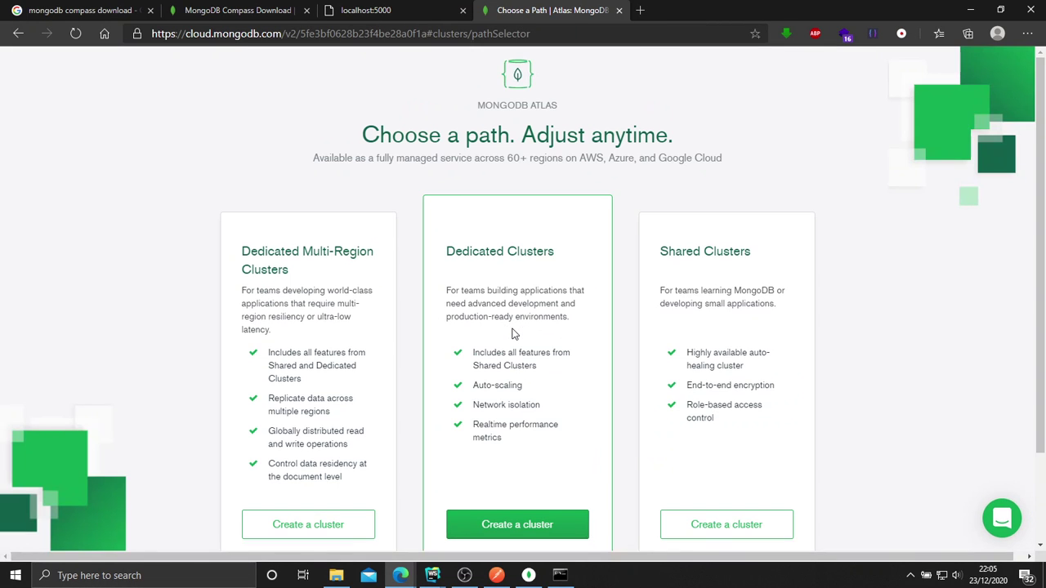
pyautogui.scroll(-2, 513, 333)
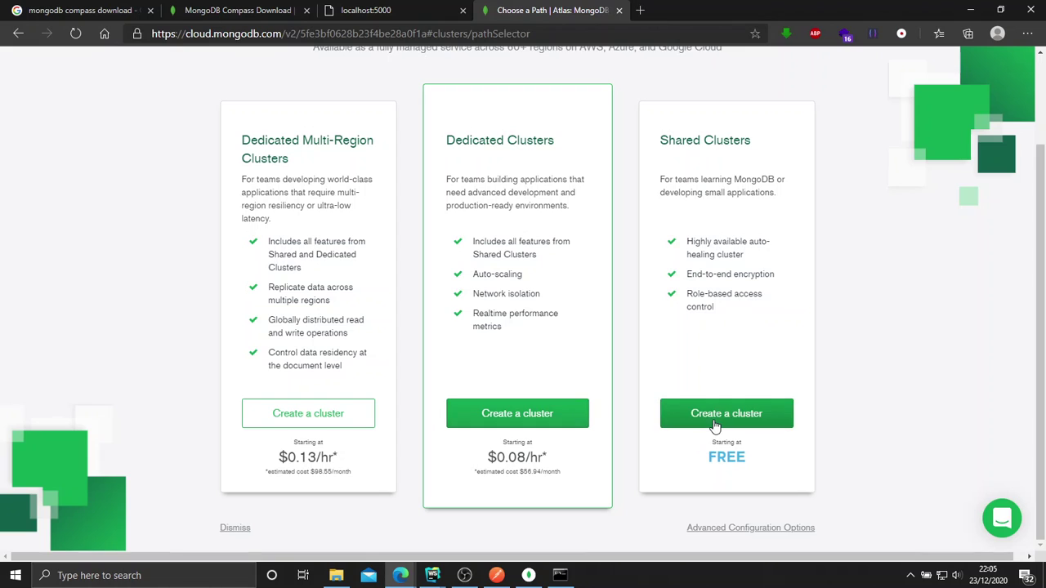
pyautogui.click(713, 417)
pyautogui.scroll(-2, 645, 369)
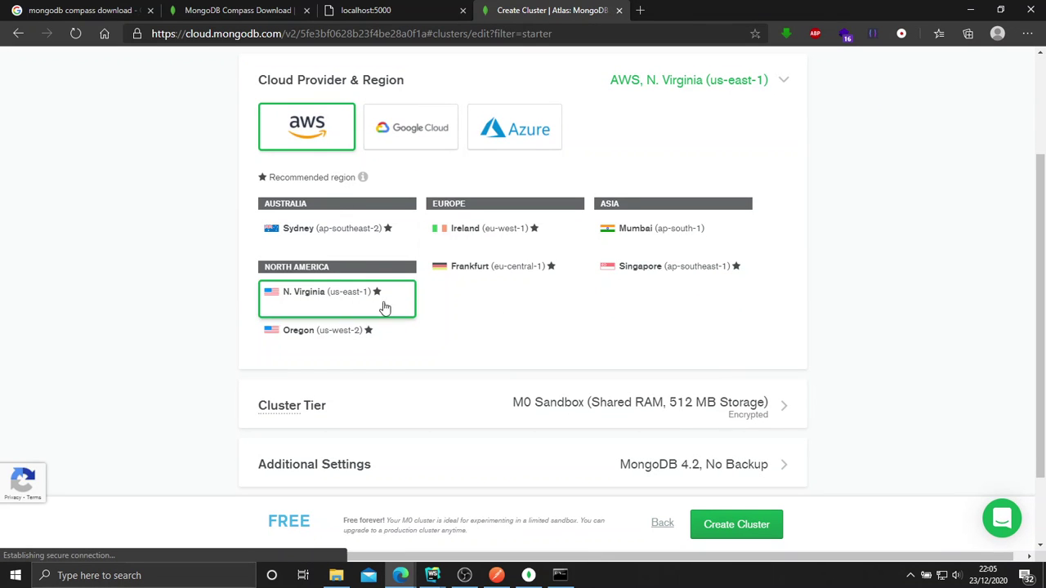
pyautogui.click(503, 239)
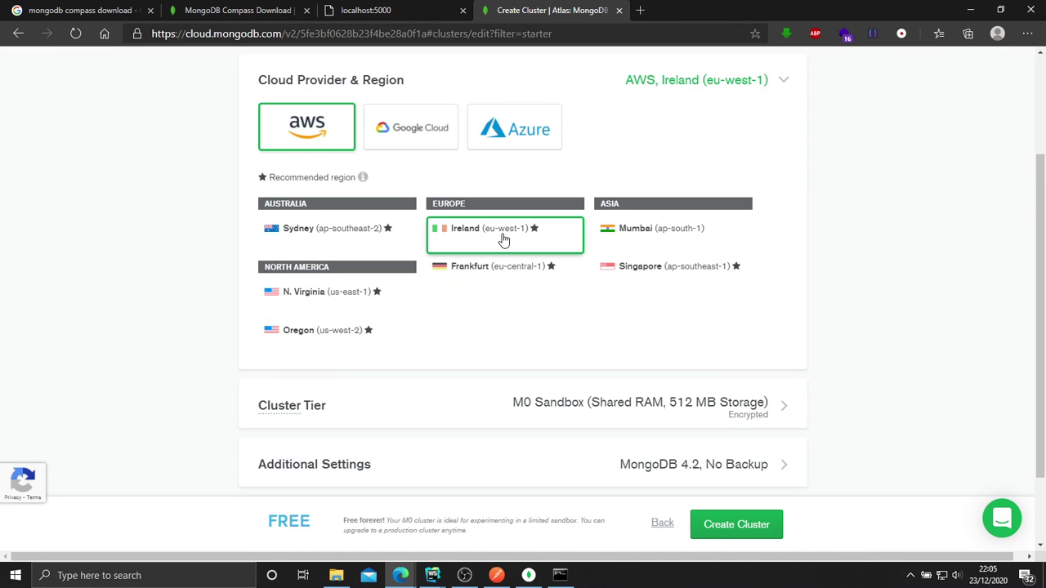
pyautogui.scroll(-1, 500, 237)
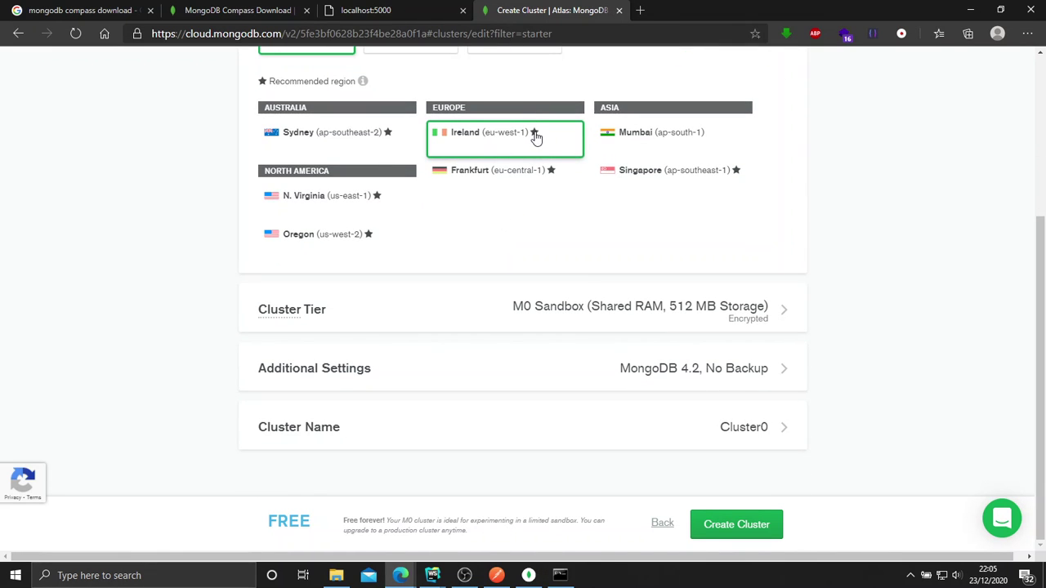
pyautogui.scroll(2, 535, 138)
pyautogui.scroll(-2, 536, 137)
pyautogui.click(665, 322)
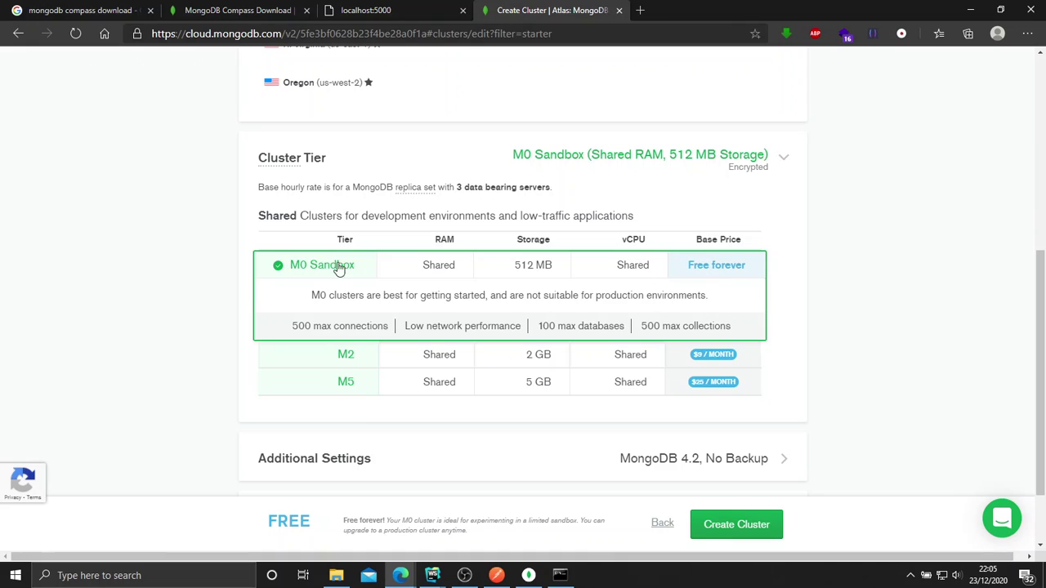
pyautogui.scroll(-1, 815, 270)
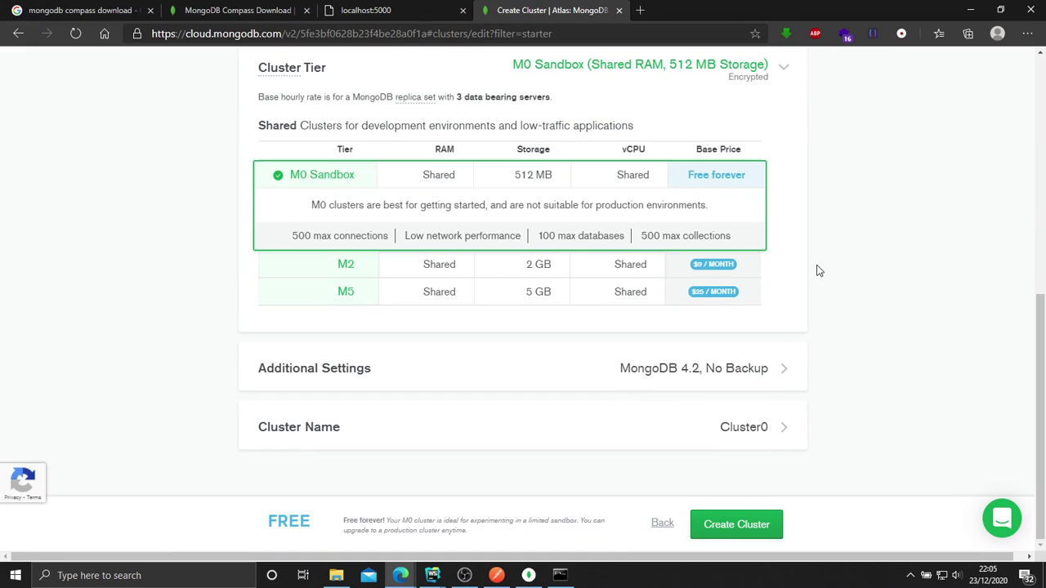
pyautogui.click(730, 529)
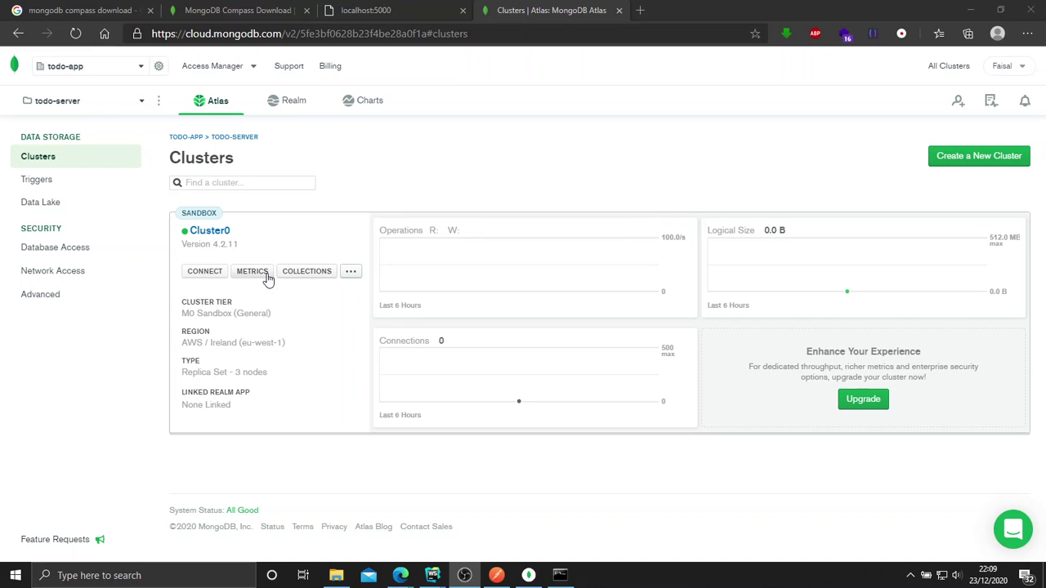
# From Cluster0's connection options, create database user test with its password.
pyautogui.click(211, 278)
pyautogui.click(205, 272)
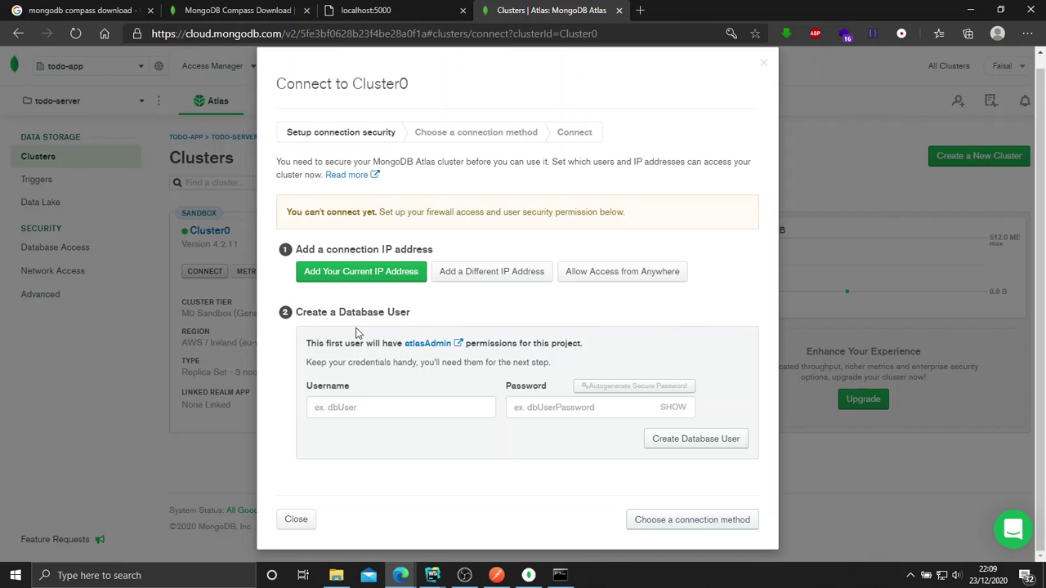
pyautogui.click(396, 406)
pyautogui.write('test')
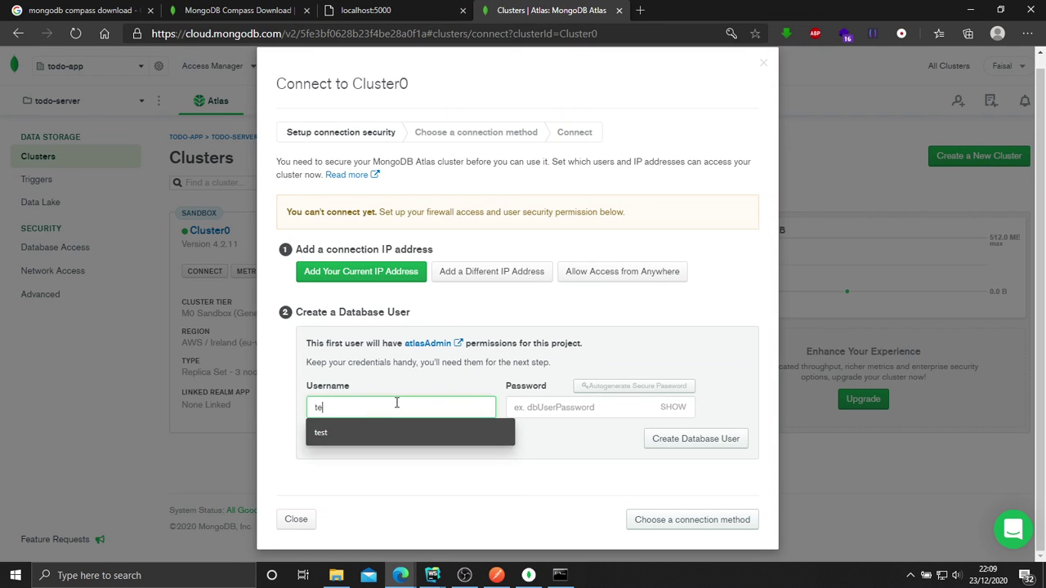
pyautogui.click(528, 407)
pyautogui.write('test')
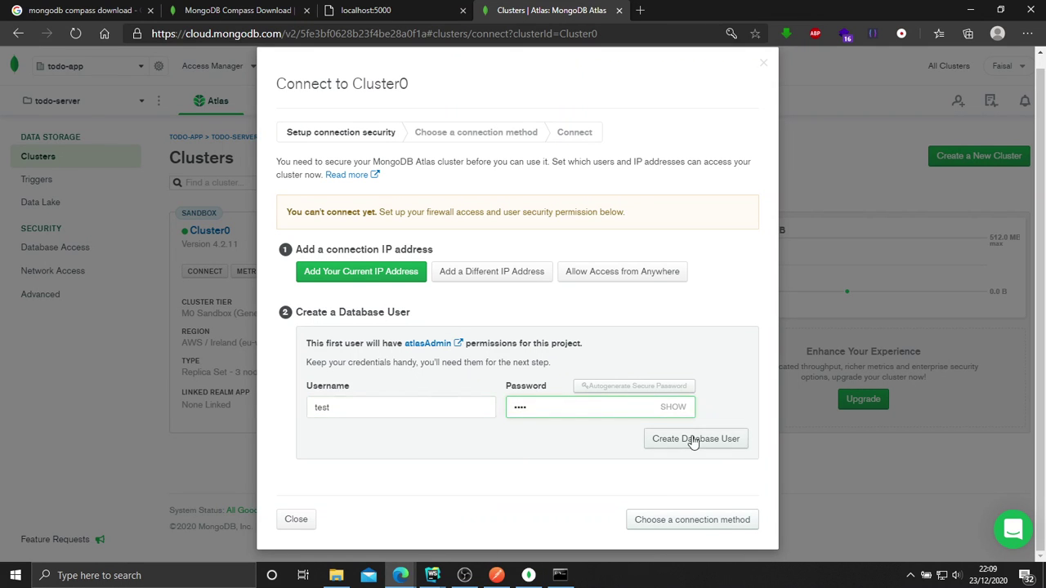
pyautogui.click(693, 437)
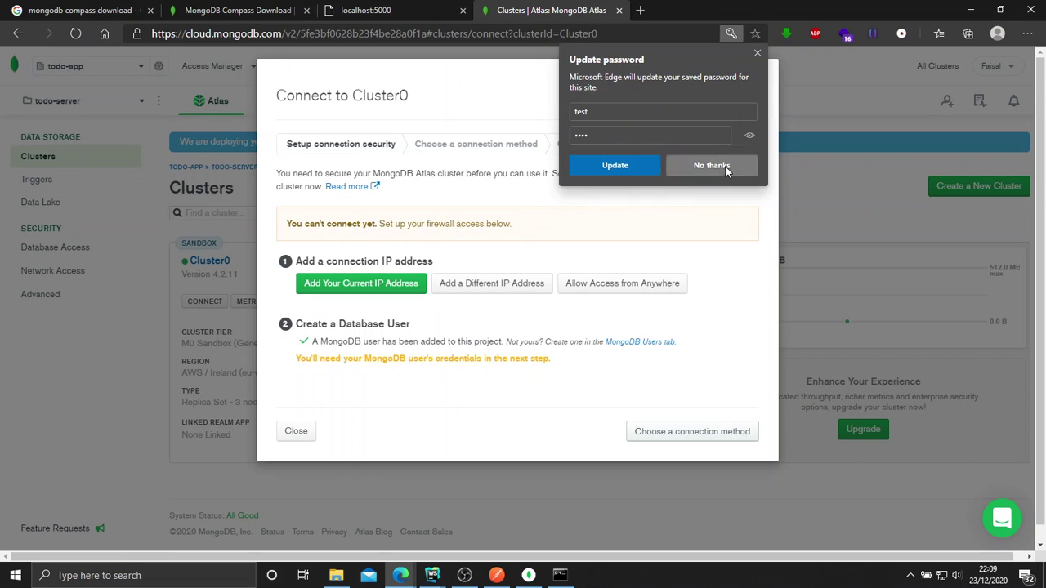
pyautogui.click(725, 165)
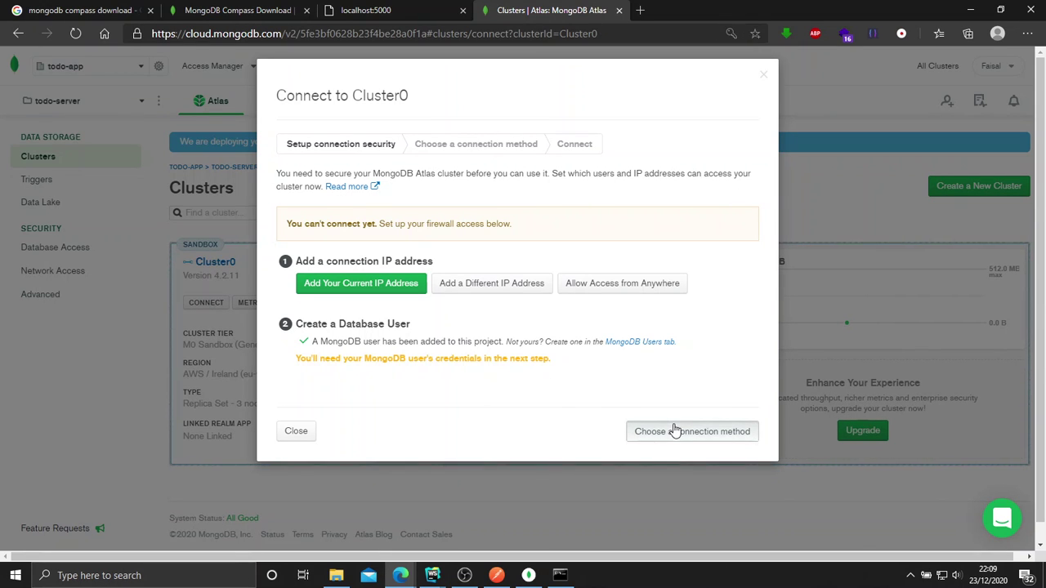
# Whitelist 0.0.0.0/0 for access from anywhere and choose the mongo shell connection method.
pyautogui.click(617, 286)
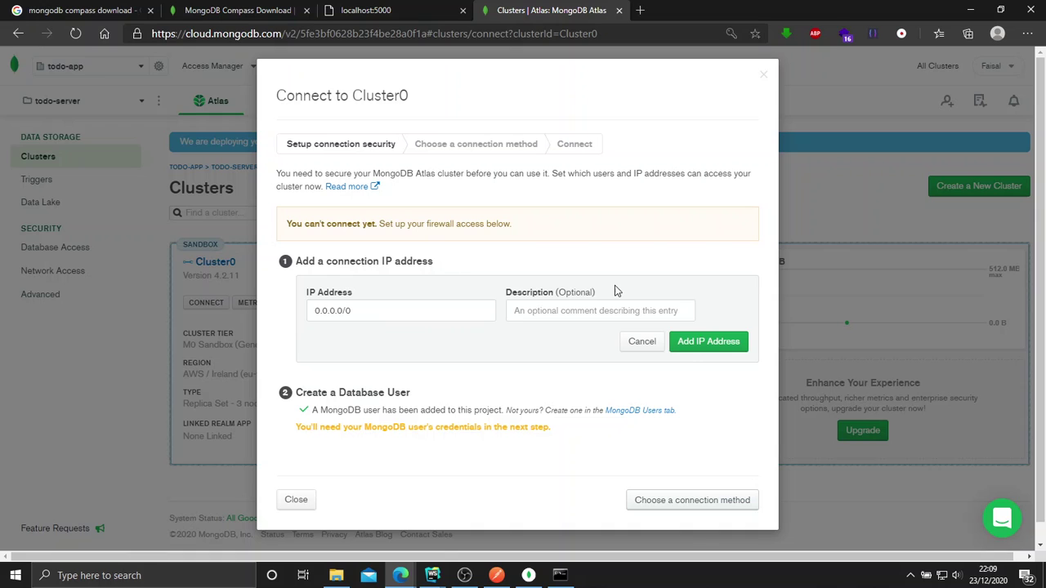
pyautogui.click(686, 344)
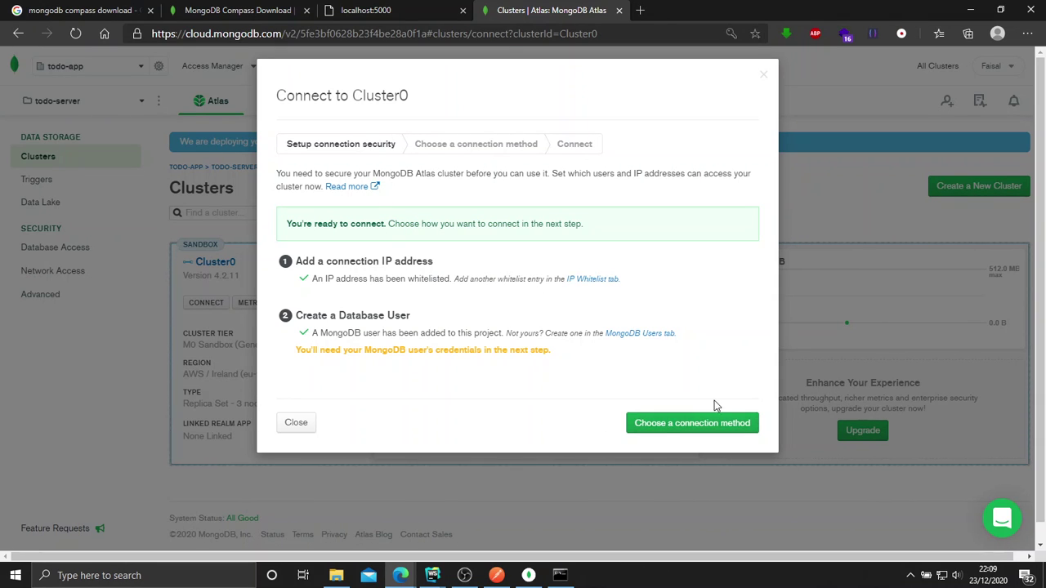
pyautogui.click(656, 426)
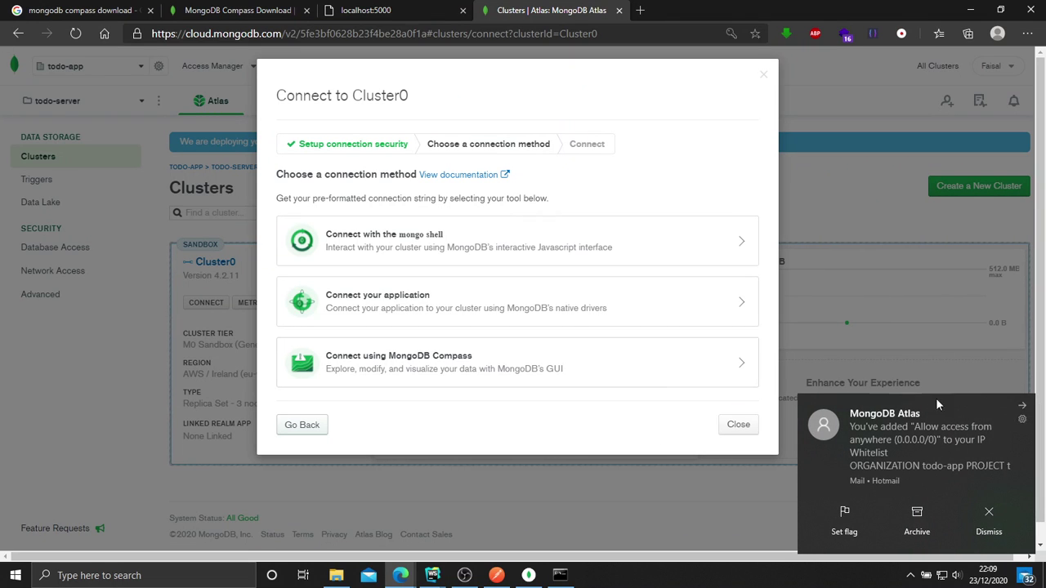
pyautogui.click(1025, 407)
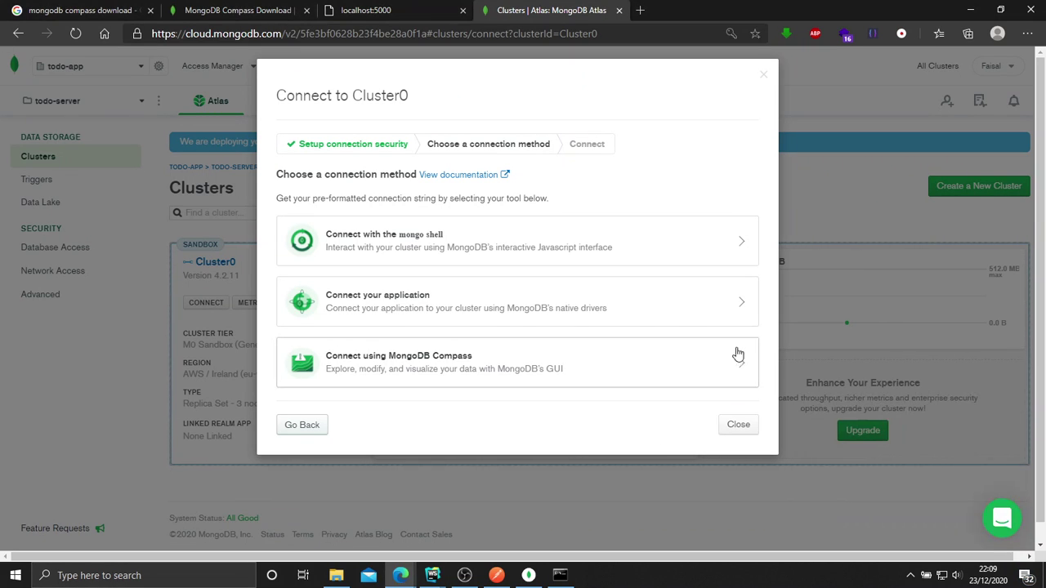
pyautogui.click(396, 238)
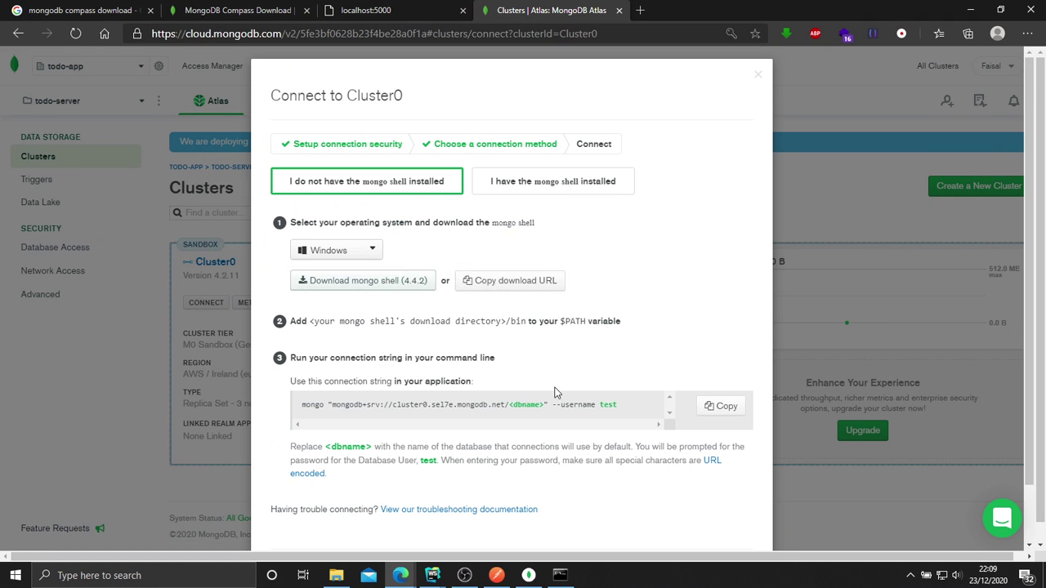
# Open the Connect screen in MongoDB Compass, then minimise Compass back to the browser.
pyautogui.click(533, 576)
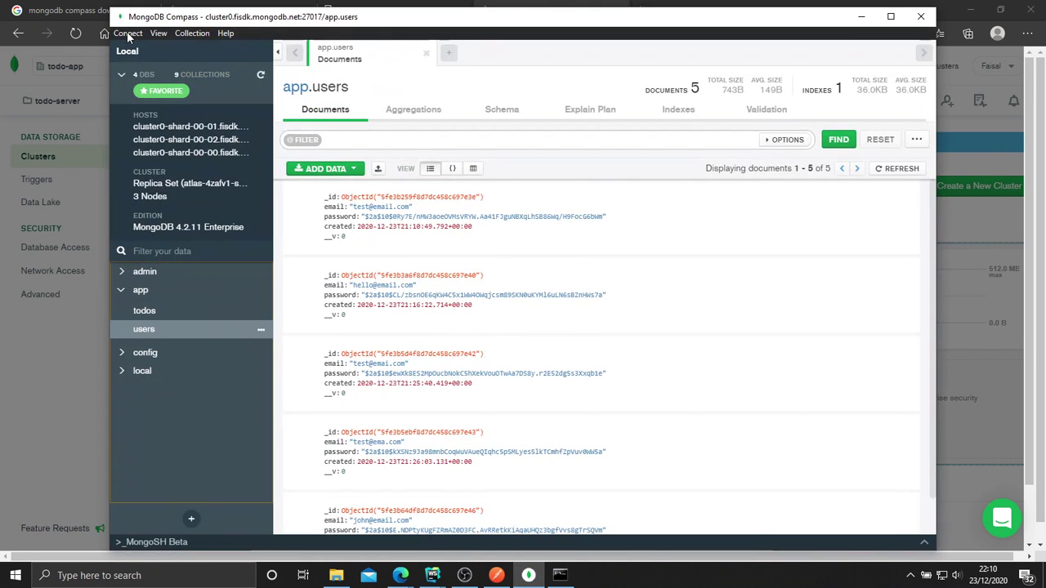
pyautogui.click(128, 34)
pyautogui.click(140, 51)
pyautogui.click(861, 16)
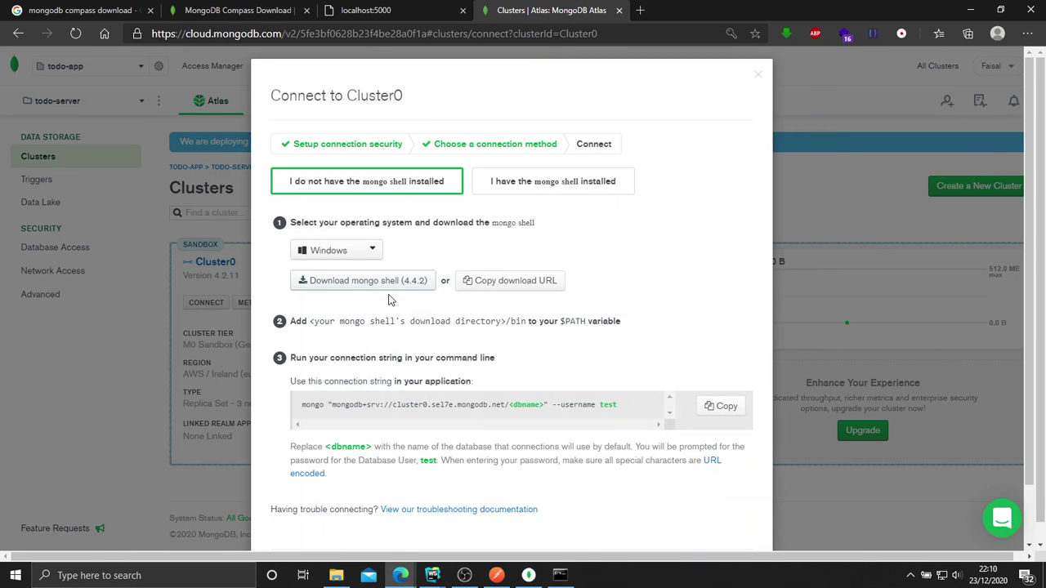
# Select the already-installed mongo shell option and copy Cluster0's shell connection string.
pyautogui.scroll(-2, 572, 343)
pyautogui.click(720, 347)
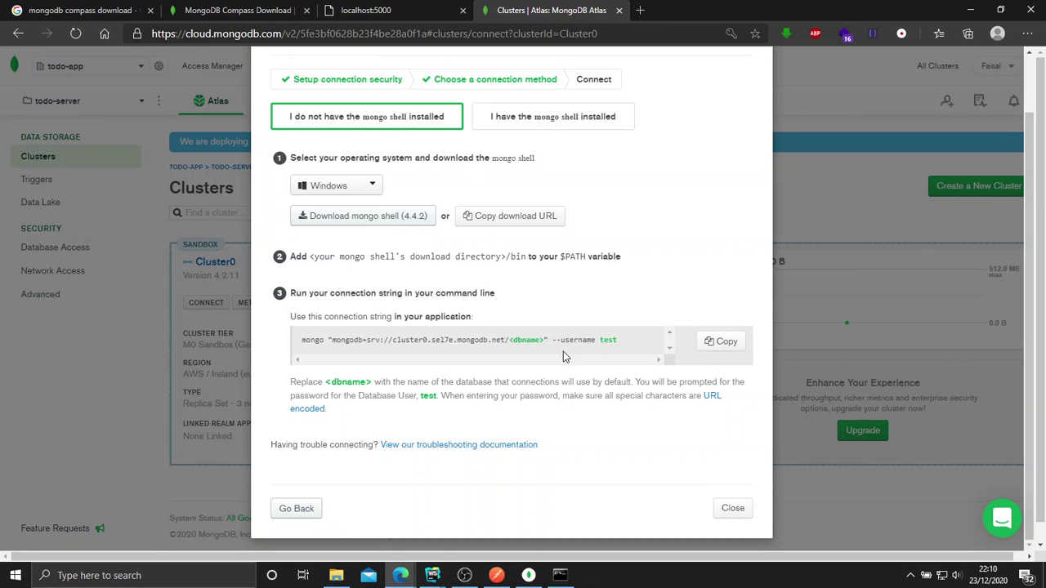
pyautogui.scroll(2, 392, 268)
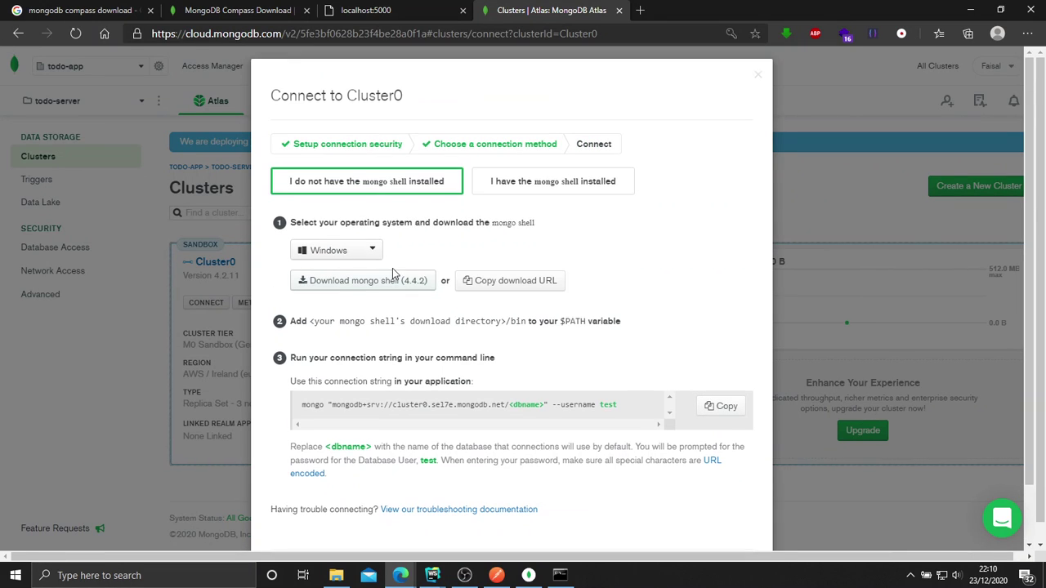
pyautogui.click(539, 183)
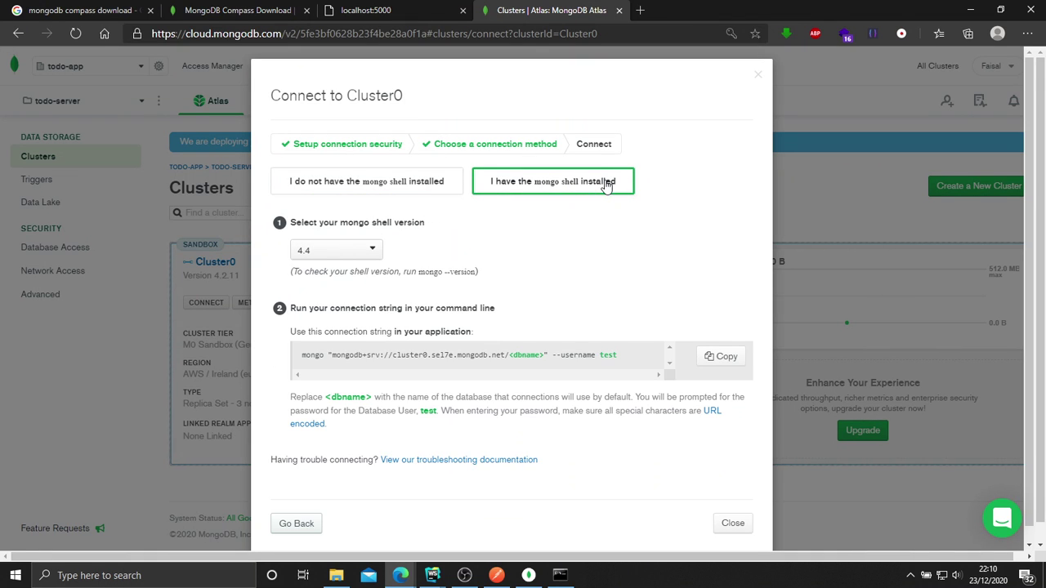
pyautogui.click(719, 356)
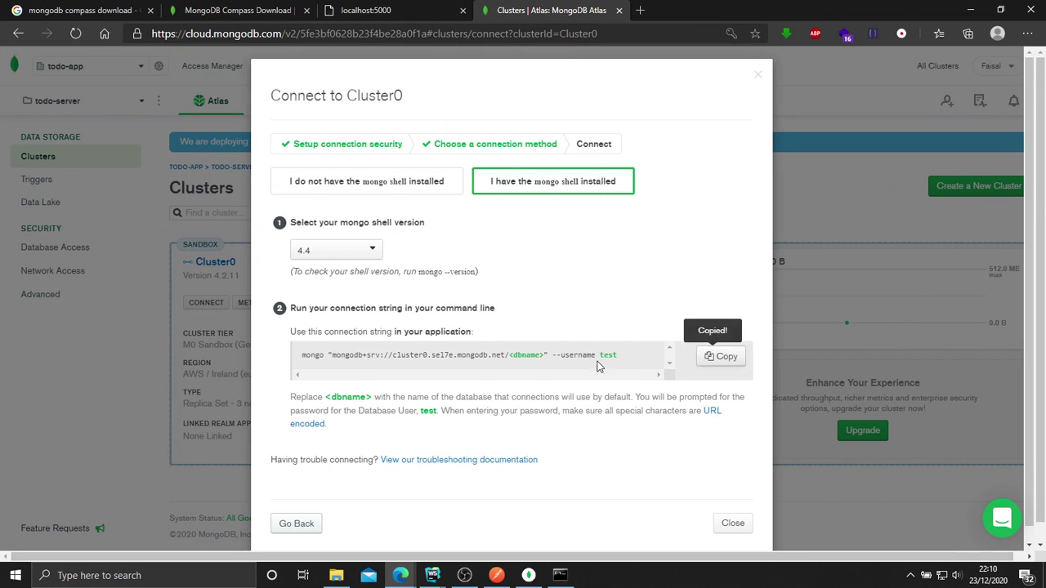
pyautogui.click(527, 576)
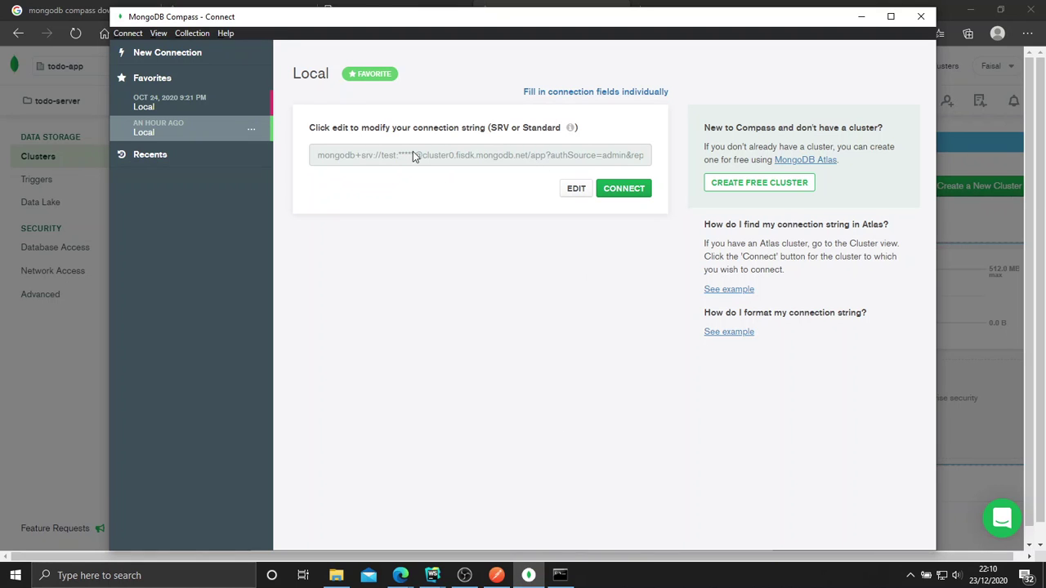
# Connect Compass to the saved cluster0 favorite, then minimise Compass.
pyautogui.click(629, 193)
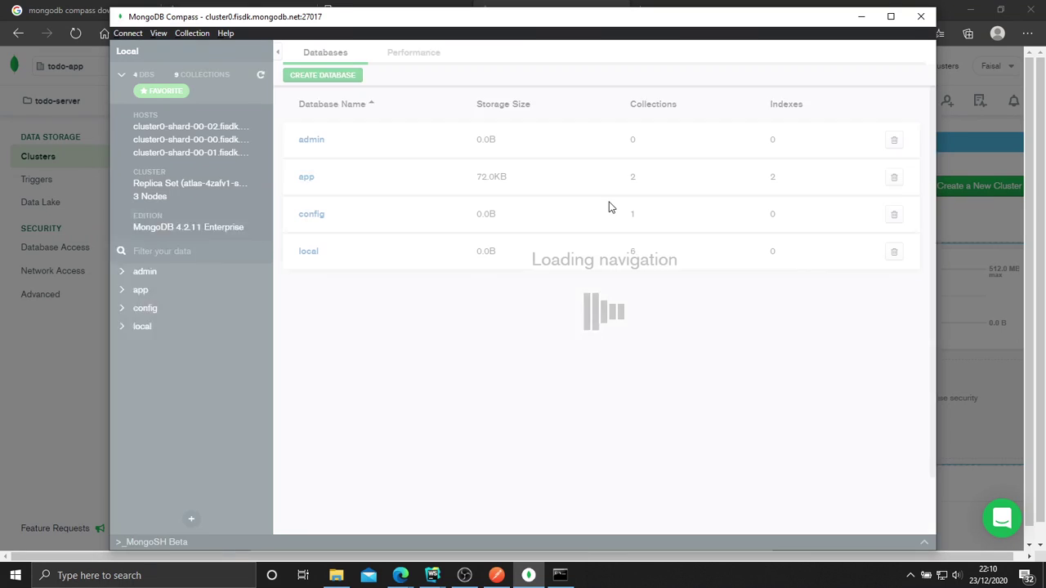
pyautogui.click(527, 575)
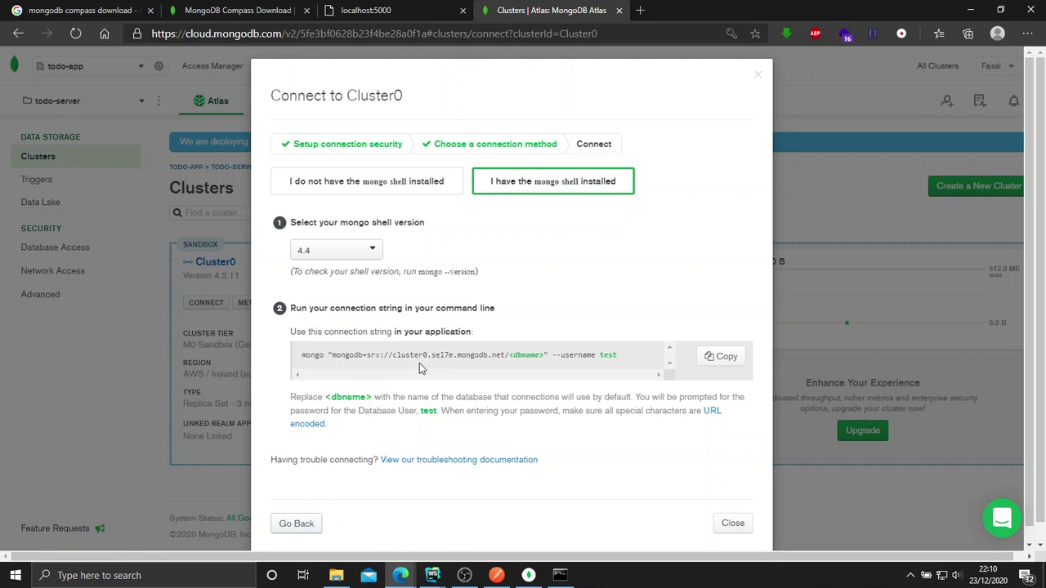
# Close the Connect to Cluster0 dialog and switch to the todo-app-server WebStorm window.
pyautogui.scroll(-1, 653, 416)
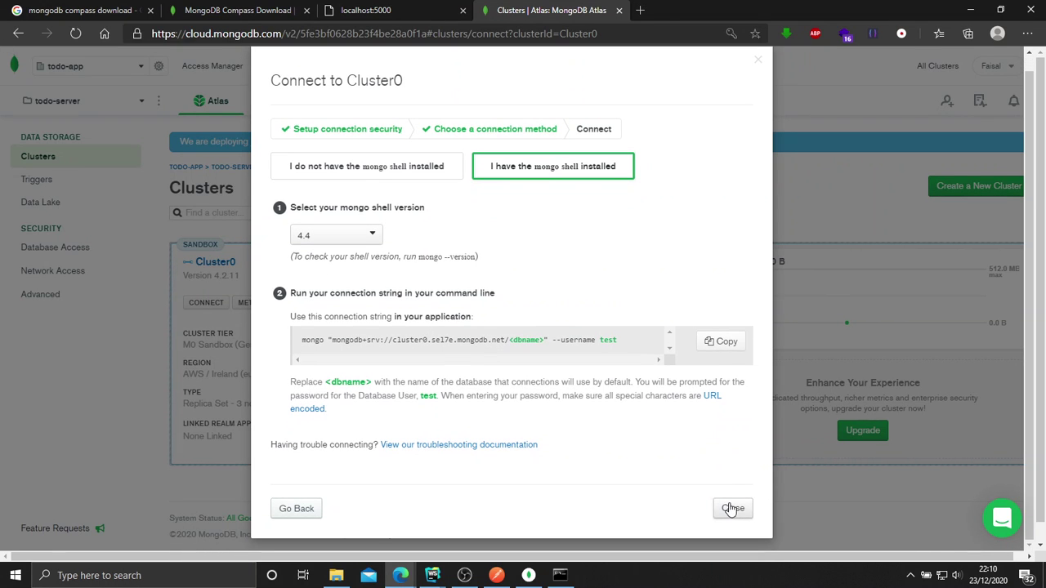
pyautogui.click(732, 508)
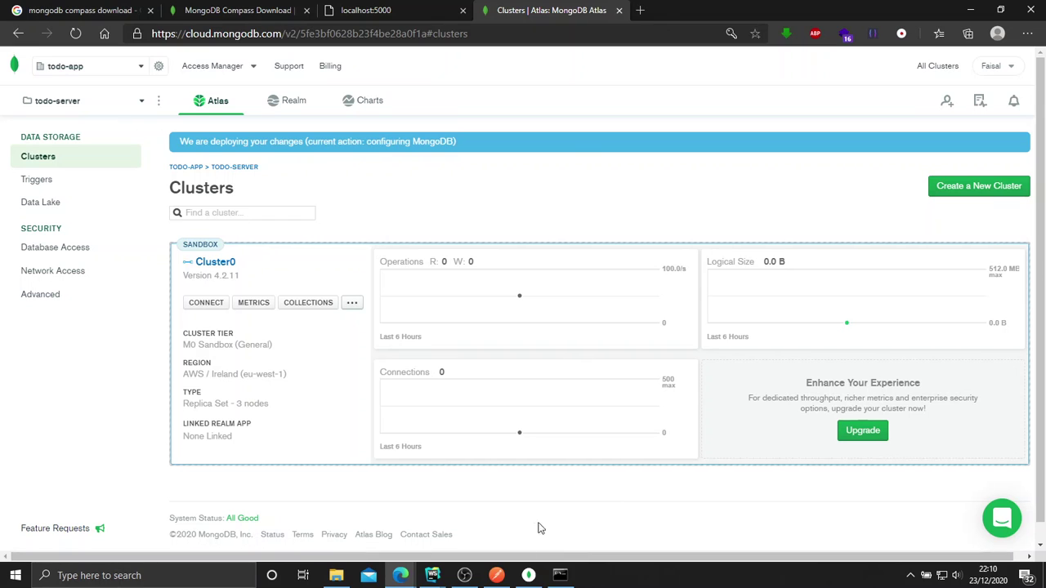
pyautogui.moveTo(446, 577)
pyautogui.click(457, 507)
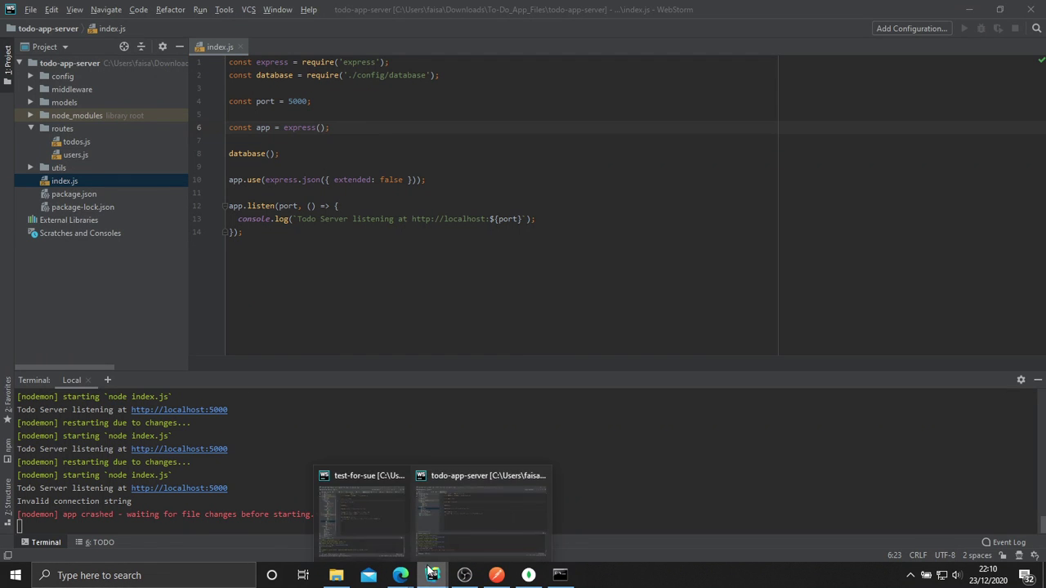
# Open config/default.json, paste then undo the shell string in mongoURI, and minimise WebStorm.
pyautogui.click(426, 258)
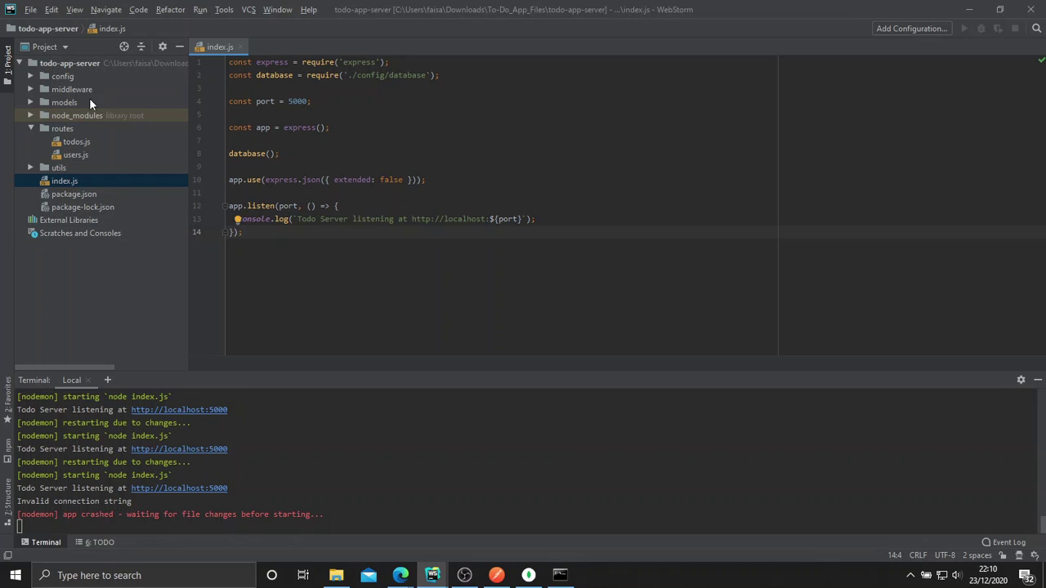
pyautogui.click(30, 76)
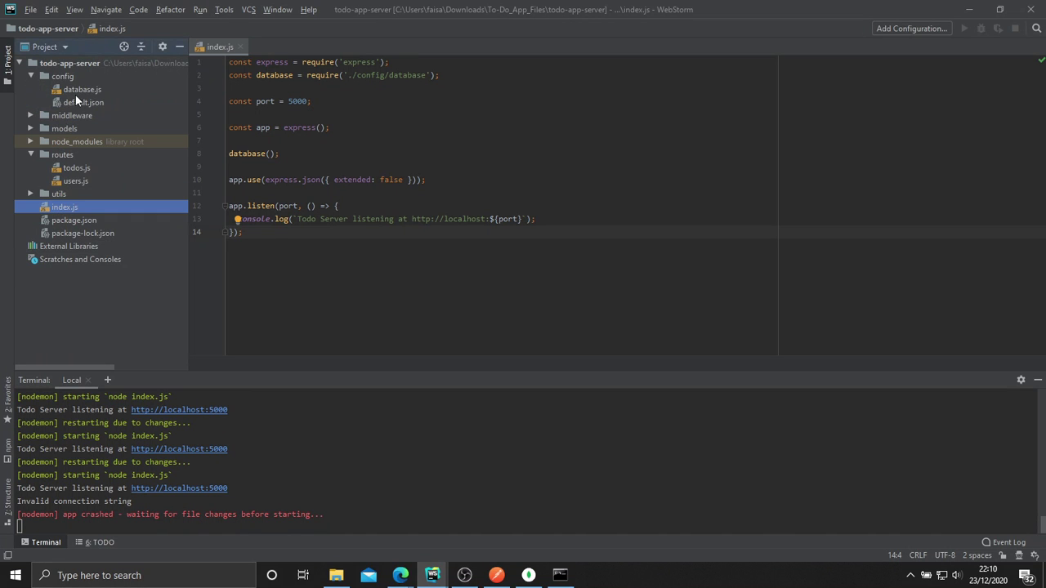
pyautogui.doubleClick(79, 103)
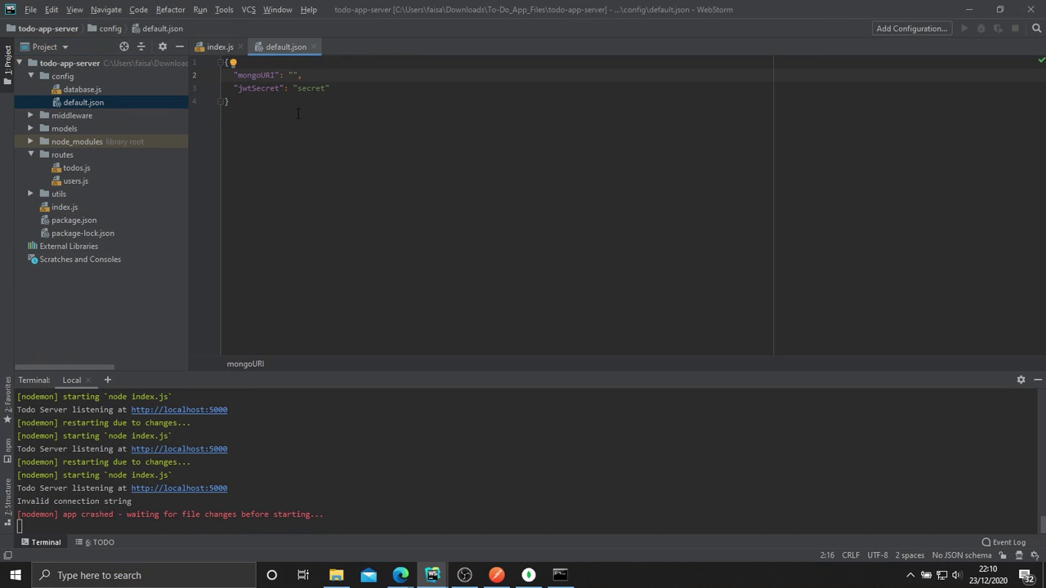
pyautogui.hotkey('ctrl', 'v')
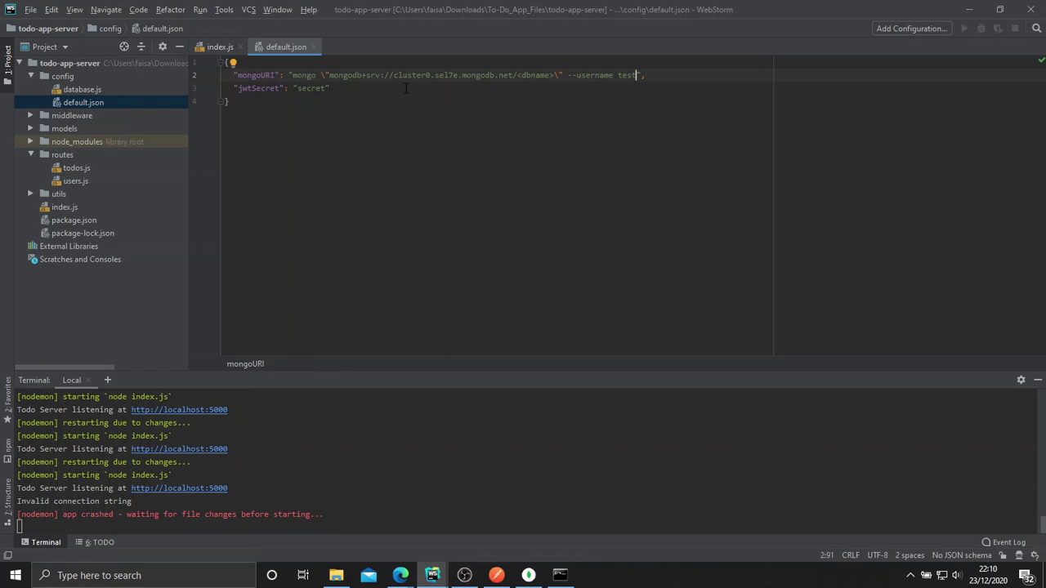
pyautogui.hotkey('ctrl', 'z')
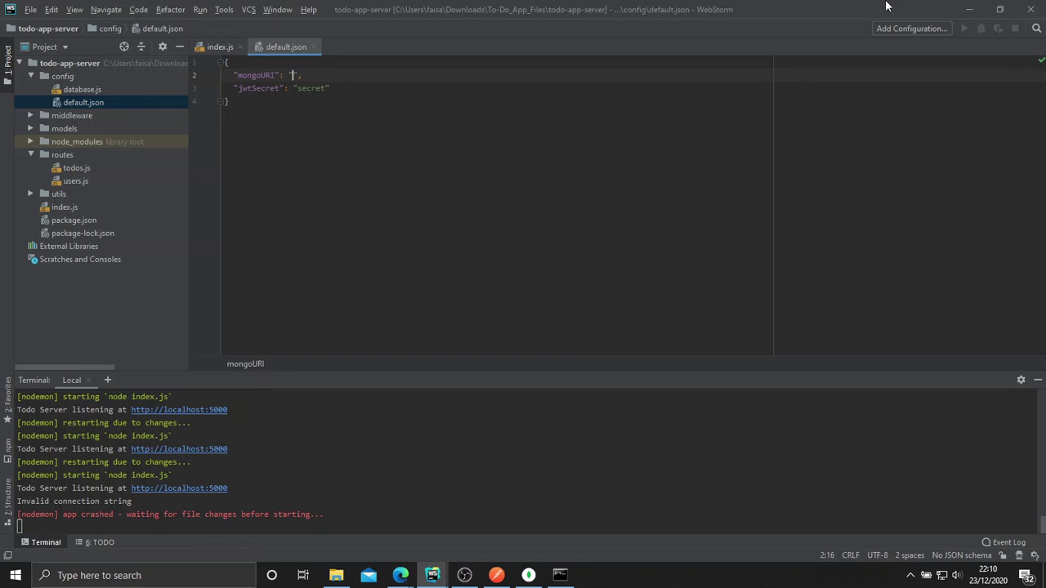
pyautogui.click(969, 9)
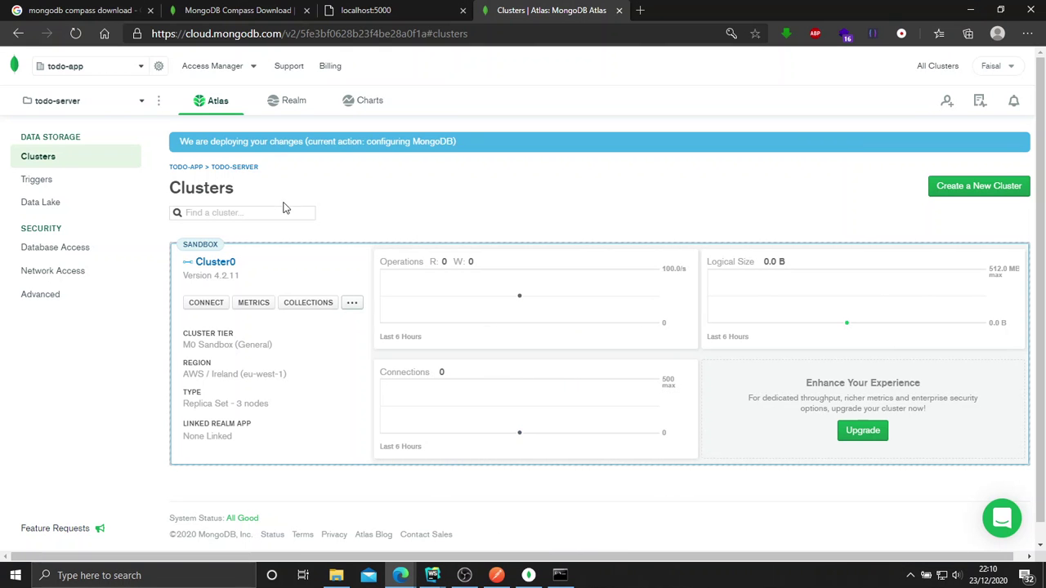
# Copy Cluster0's Node.js 'Connect your application' connection string and return to WebStorm.
pyautogui.click(206, 304)
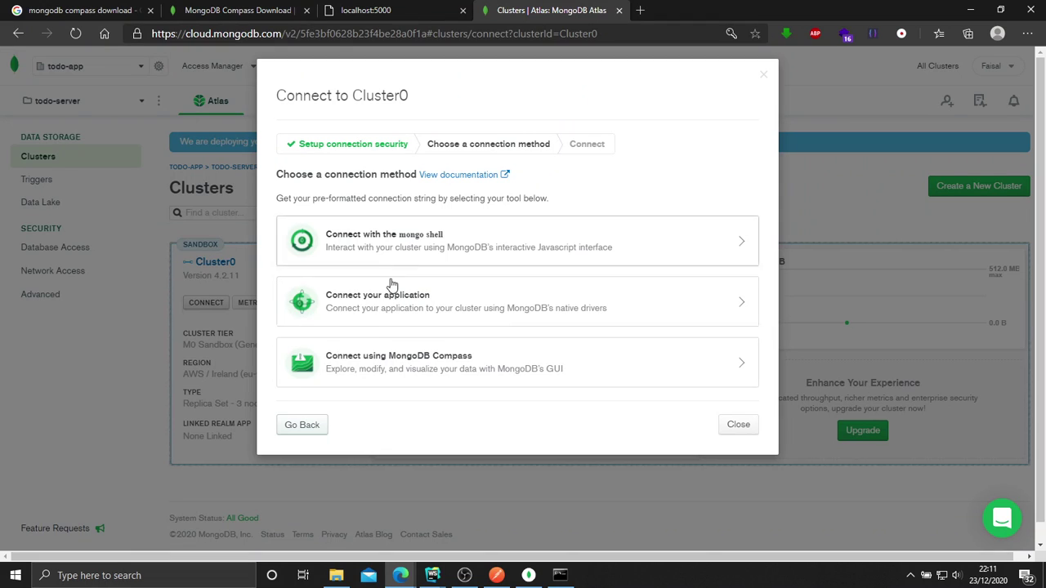
pyautogui.click(370, 309)
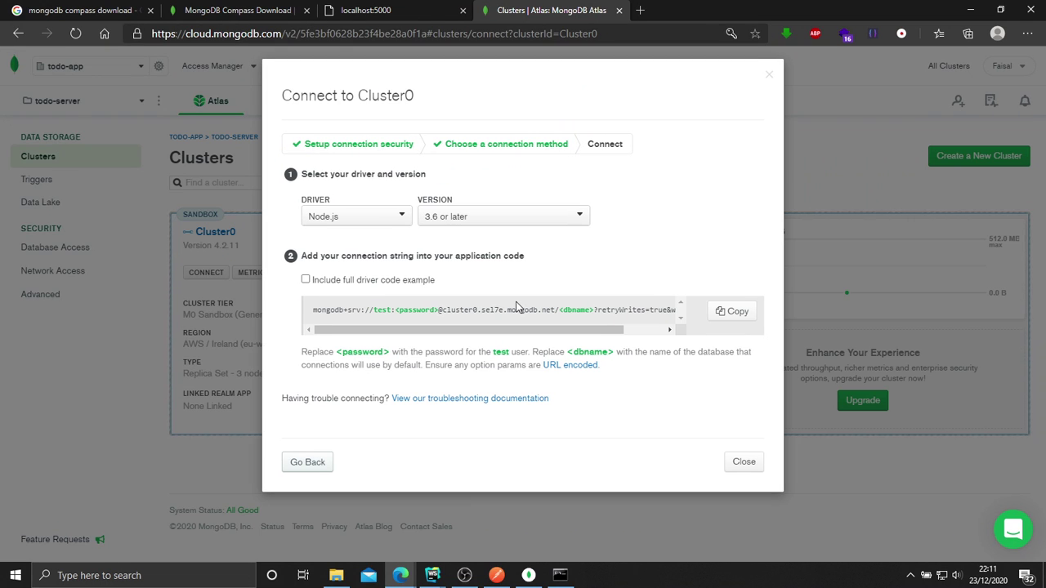
pyautogui.click(745, 316)
pyautogui.click(490, 505)
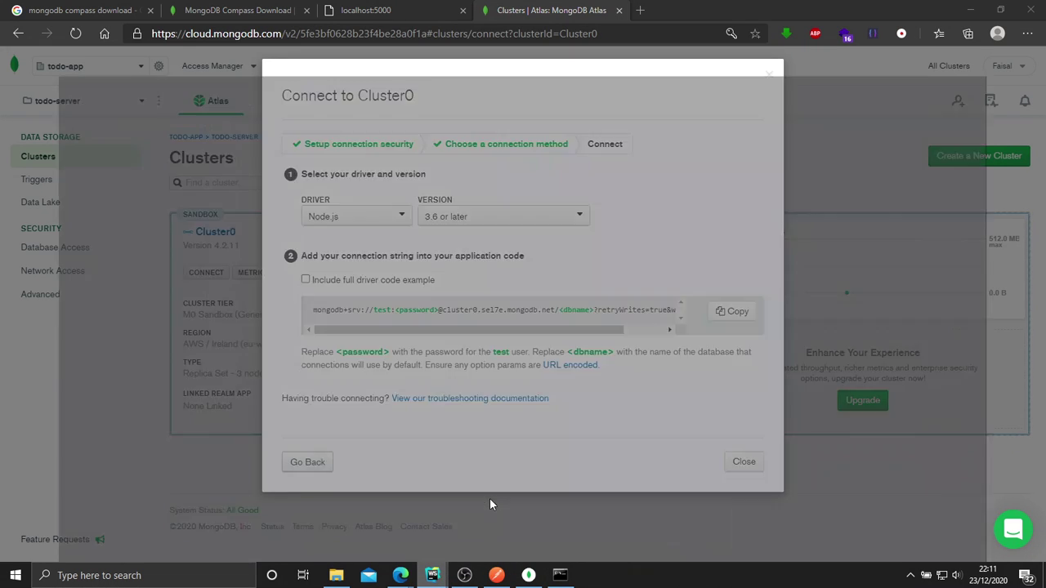
# Paste the Atlas connection string into mongoURI, filling in the user's password and database name app.
pyautogui.hotkey('ctrl', 'v')
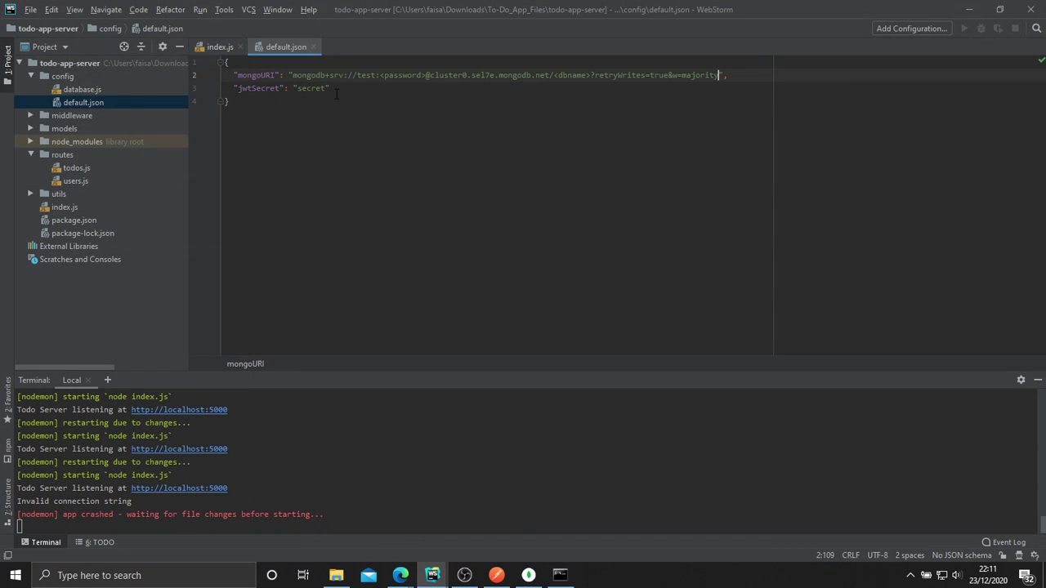
pyautogui.doubleClick(396, 76)
pyautogui.hotkey('ctrl', 'w')
pyautogui.click(408, 76)
pyautogui.hotkey('shift', 'Left')
pyautogui.hotkey('shift', 'Left')
pyautogui.hotkey('shift', 'Left')
pyautogui.hotkey('shift', 'Left')
pyautogui.hotkey('shift', 'Left')
pyautogui.hotkey('shift', 'Left')
pyautogui.hotkey('shift', 'Left')
pyautogui.hotkey('shift', 'Left')
pyautogui.hotkey('shift', 'Left')
pyautogui.hotkey('shift', 'Left')
pyautogui.hotkey('shift', 'Left')
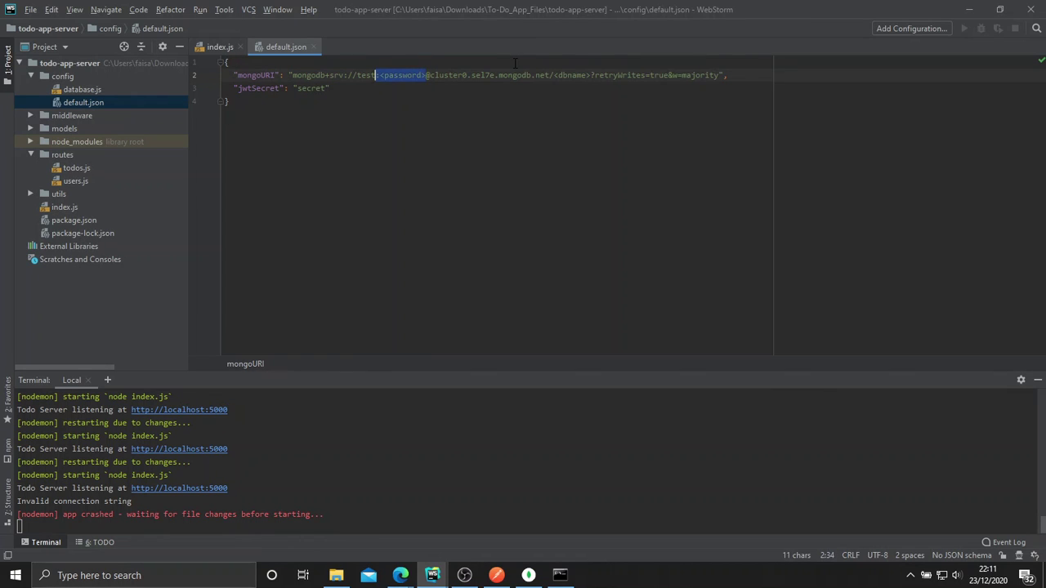
pyautogui.press('BackSpace')
pyautogui.write(':')
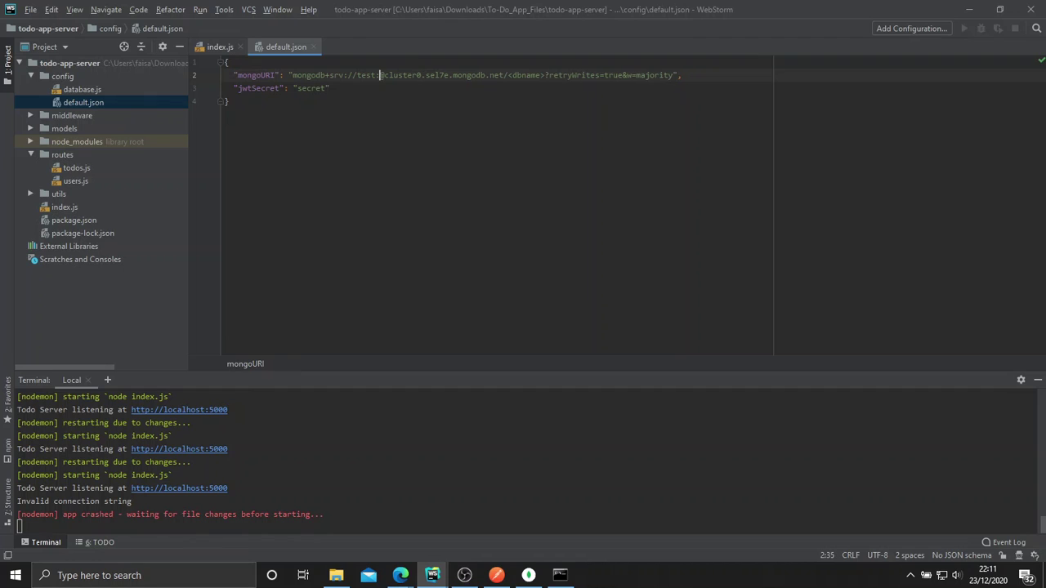
pyautogui.write('test')
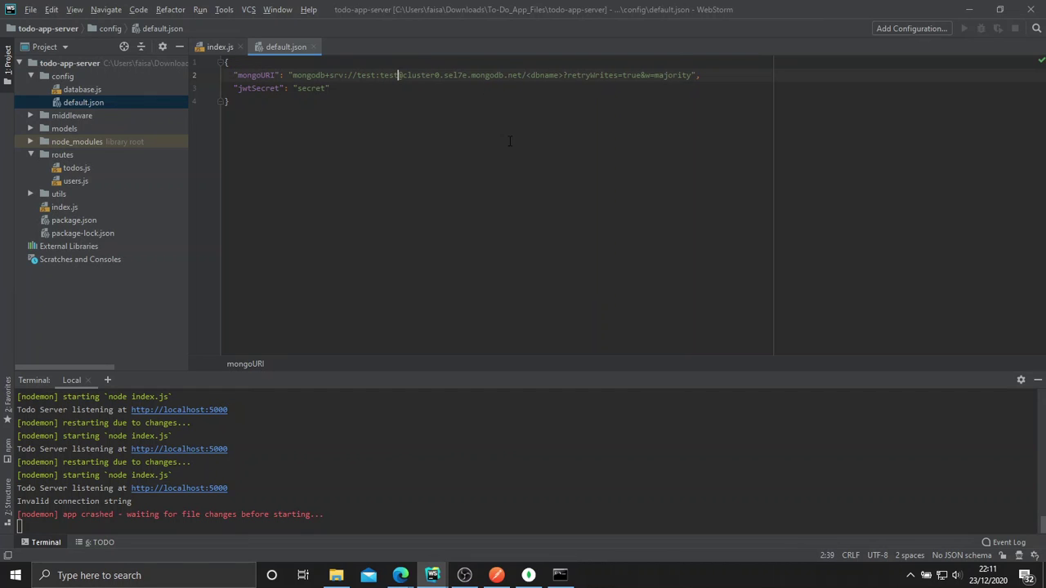
pyautogui.doubleClick(550, 75)
pyautogui.press('BackSpace')
pyautogui.press('Delete')
pyautogui.press('BackSpace')
pyautogui.write('app')
pyautogui.click(627, 137)
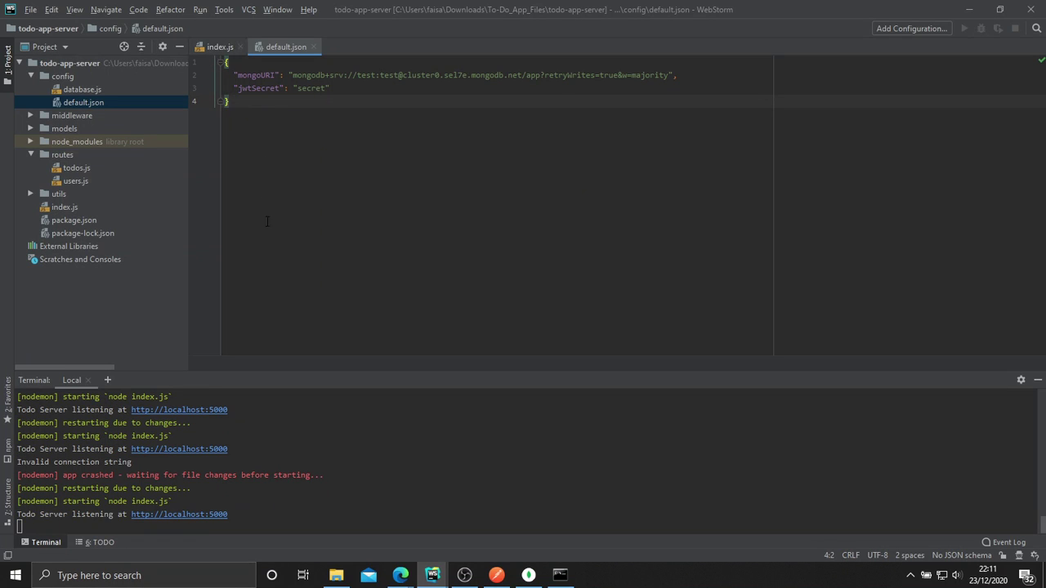
# Check the database call in index.js, close Atlas's Connect dialog, and return to WebStorm.
pyautogui.click(209, 47)
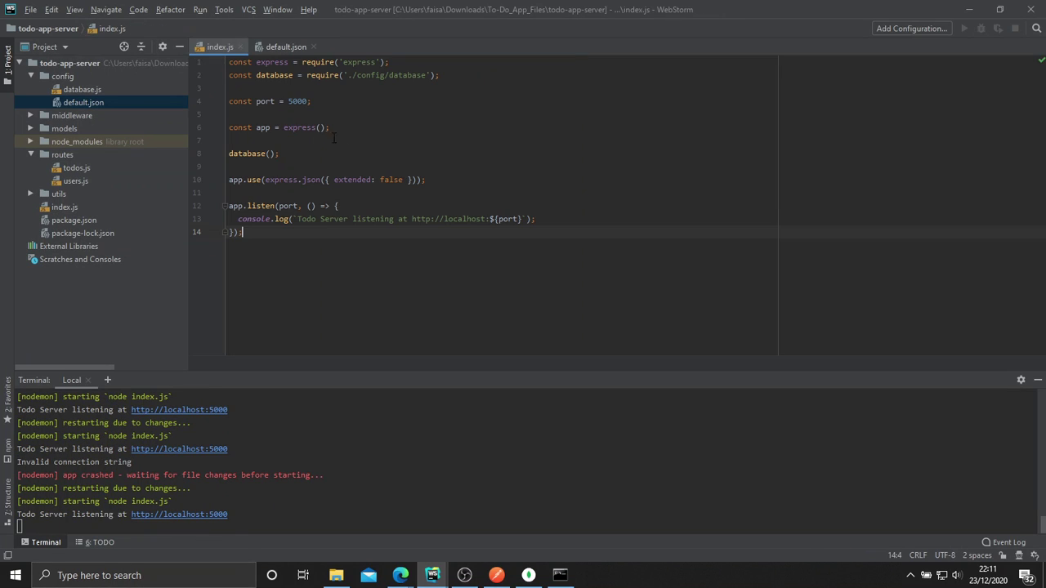
pyautogui.doubleClick(243, 153)
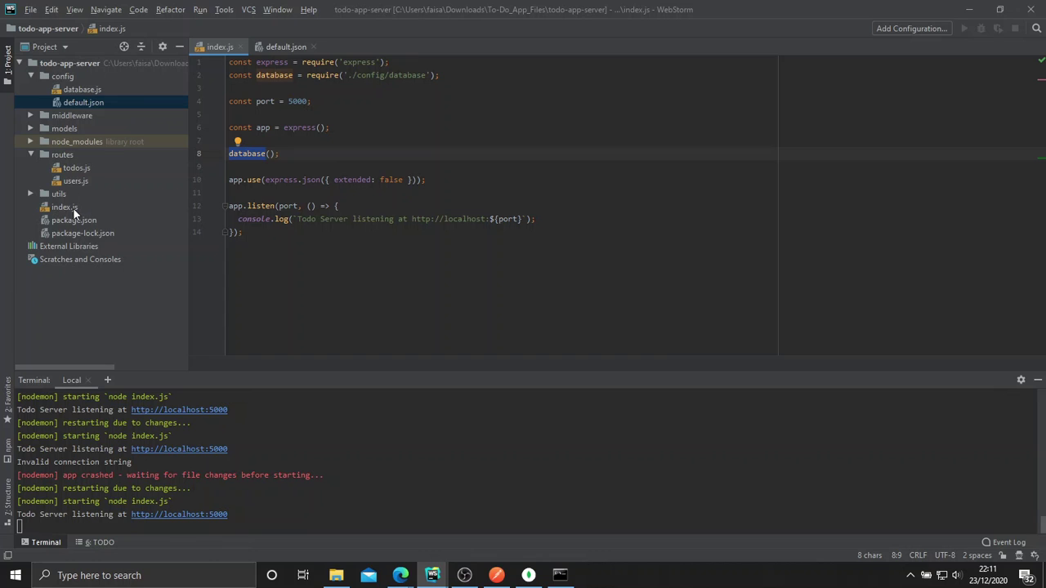
pyautogui.moveTo(400, 572)
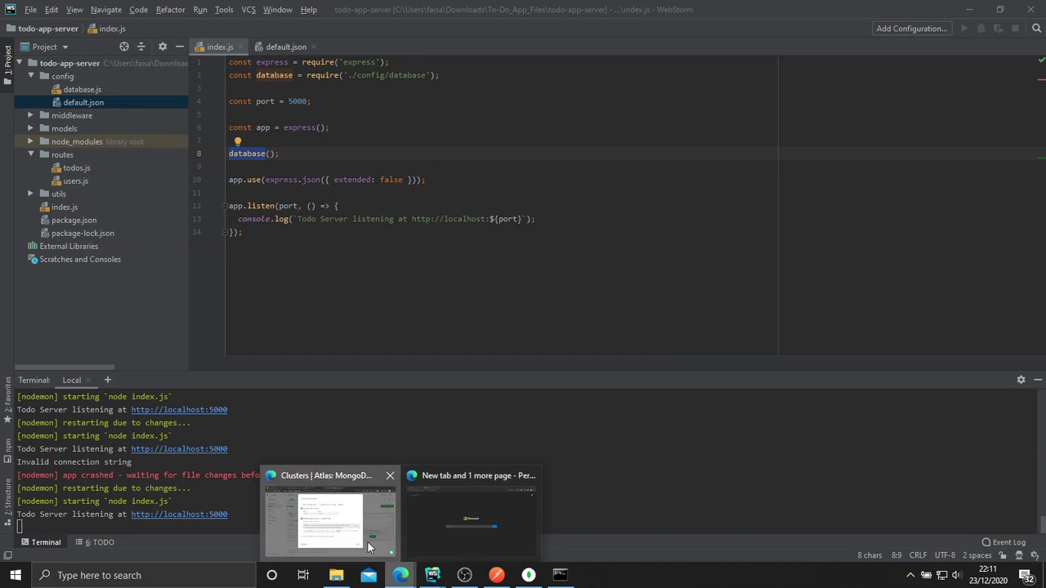
pyautogui.click(393, 539)
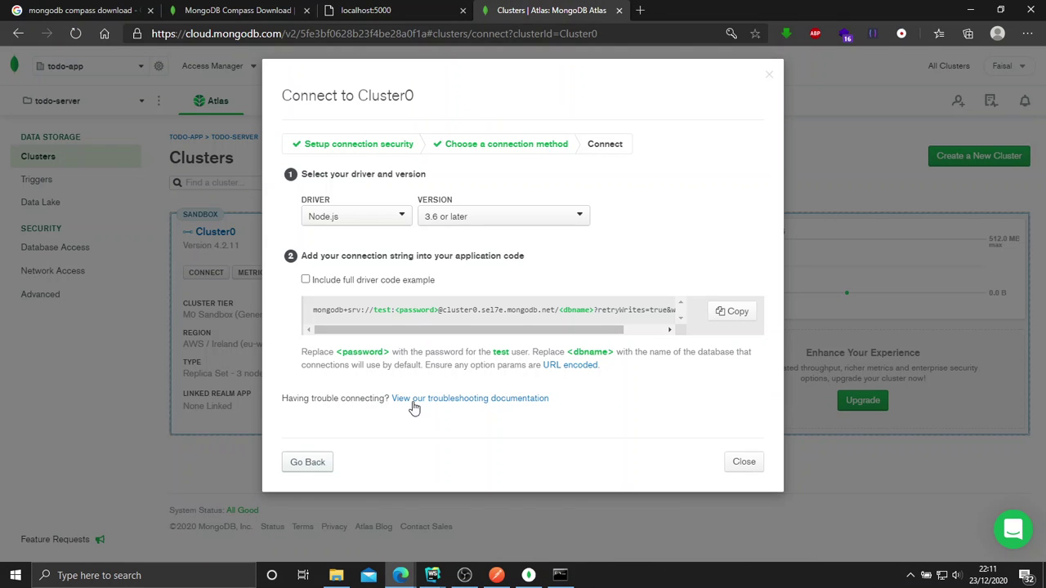
pyautogui.click(740, 463)
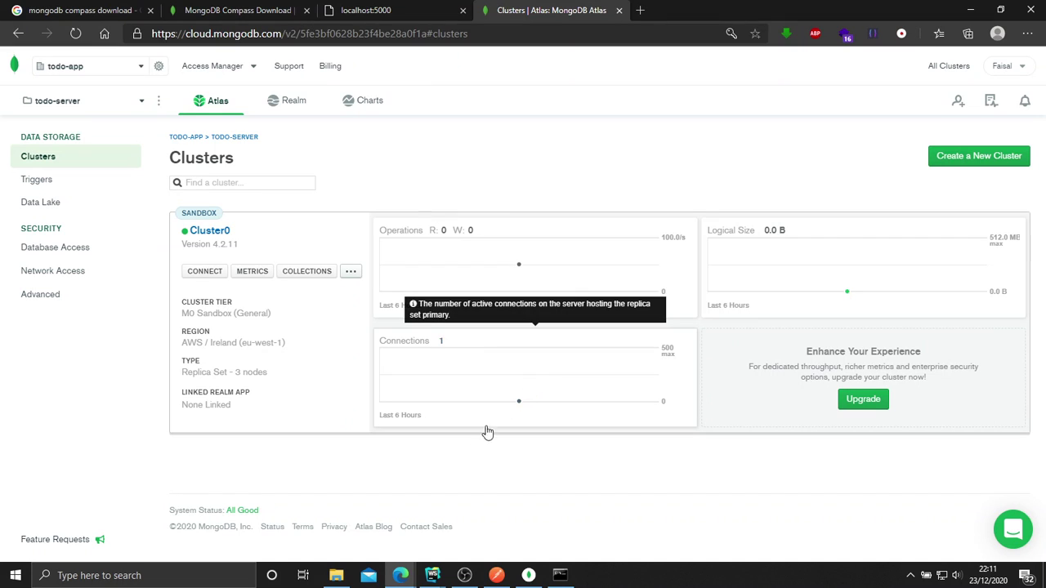
pyautogui.moveTo(433, 573)
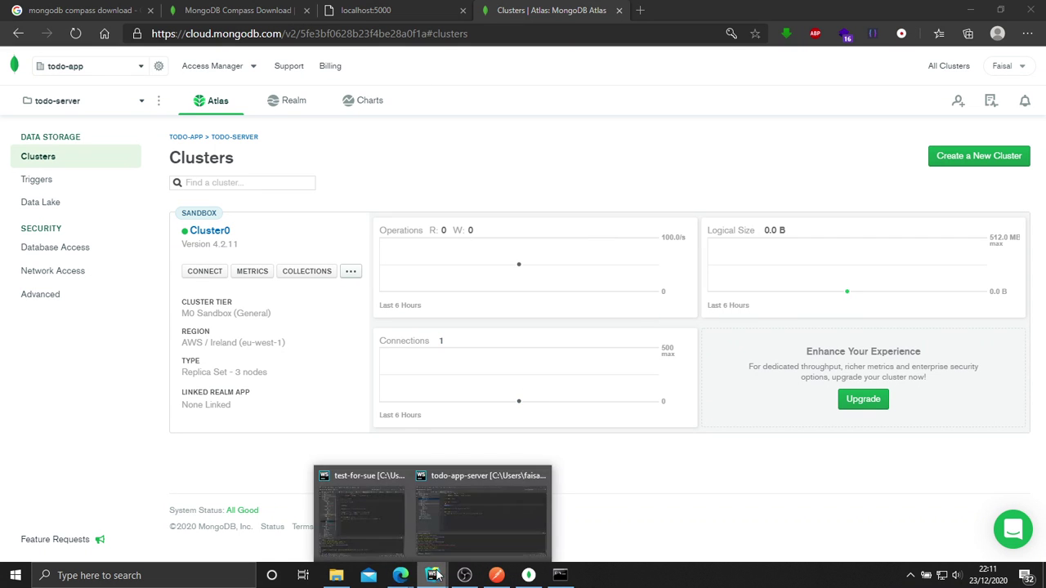
pyautogui.click(455, 514)
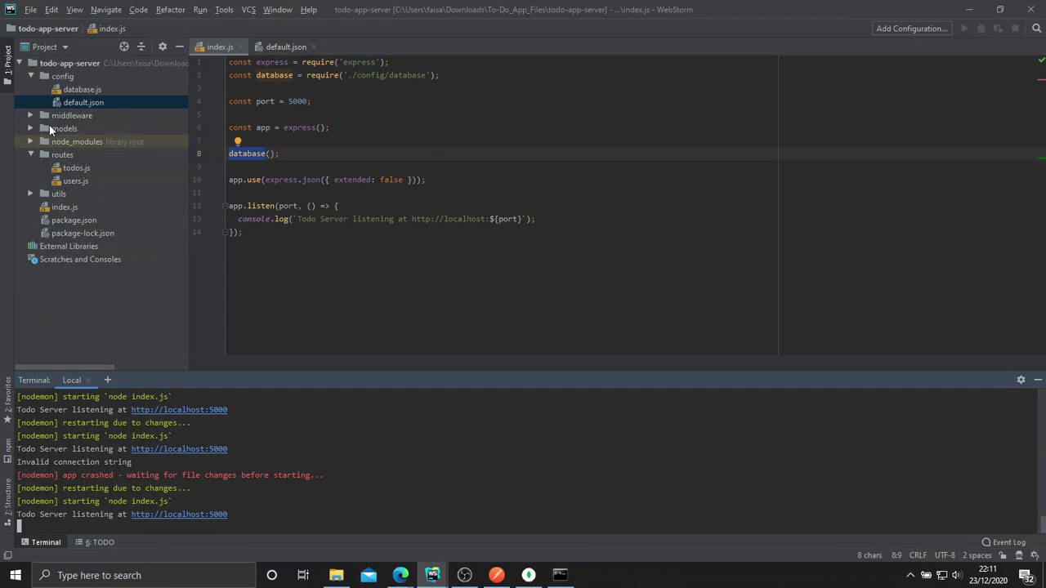
# Open config/database.js and place the cursor at the end of line 11 in the mongoose.connect code.
pyautogui.doubleClick(65, 91)
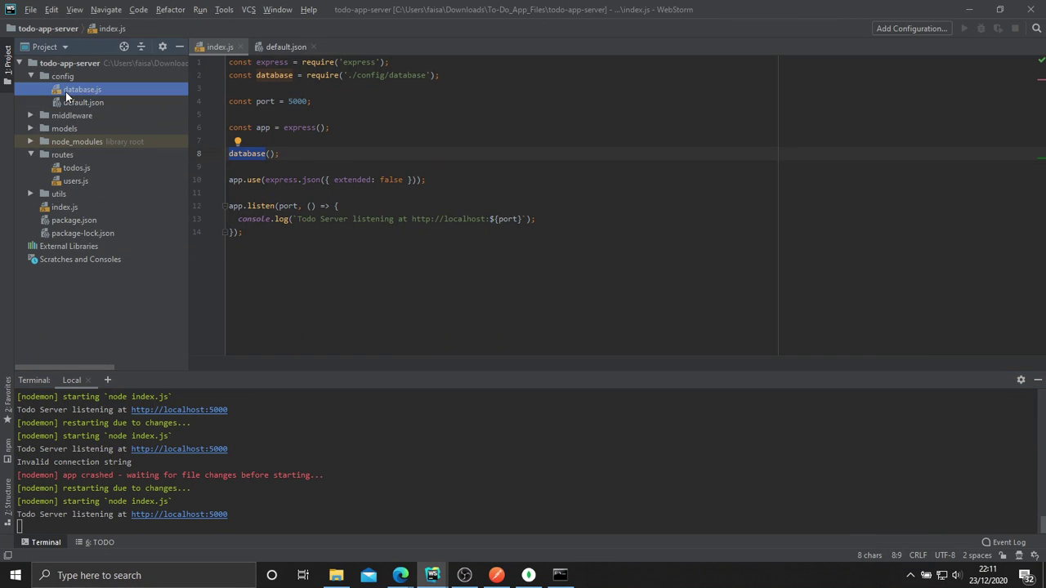
pyautogui.click(401, 191)
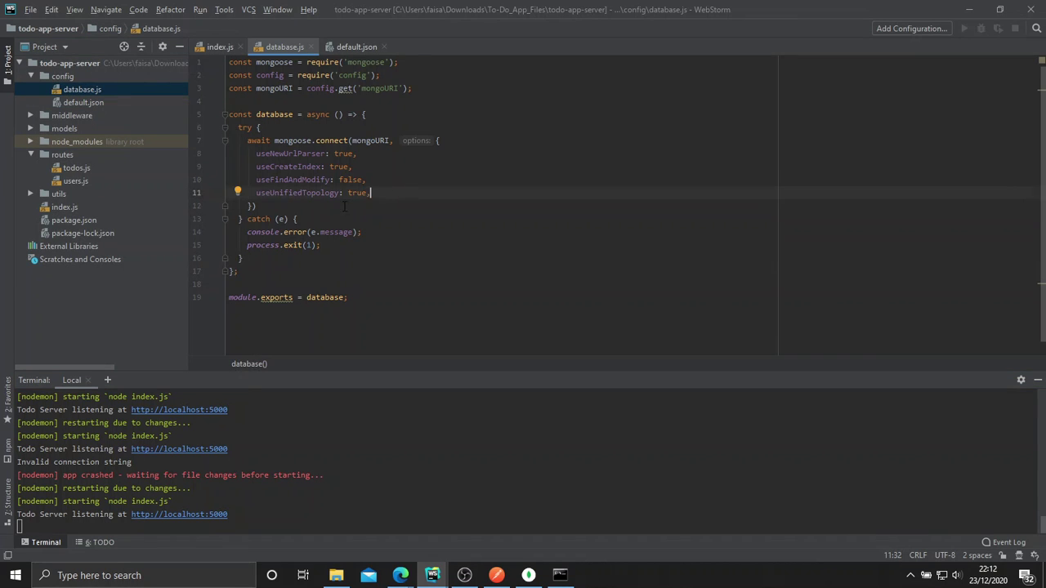